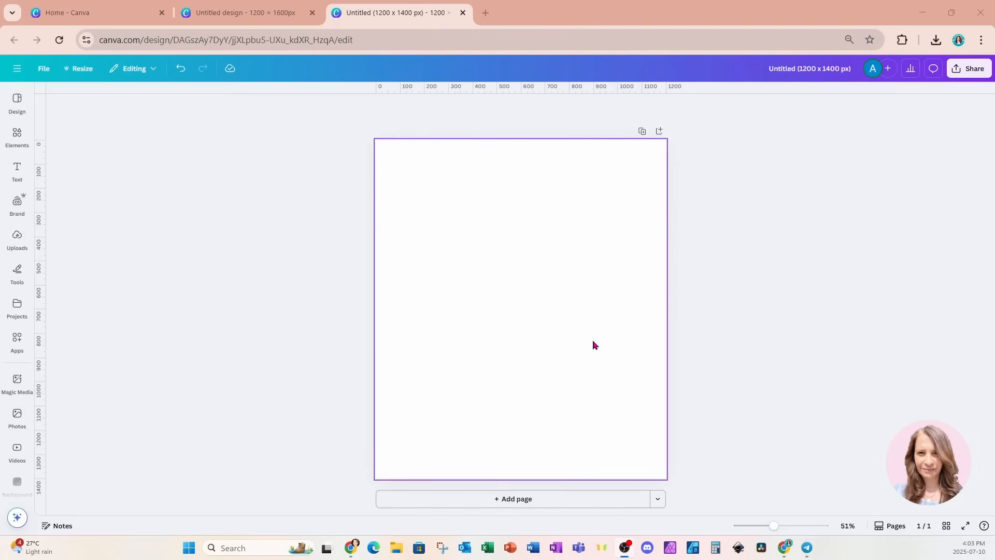
# Step: Add the recently used black rough brush-stroke graphic, rotate it upright and place it in the left half of the page
pyautogui.click(16, 135)
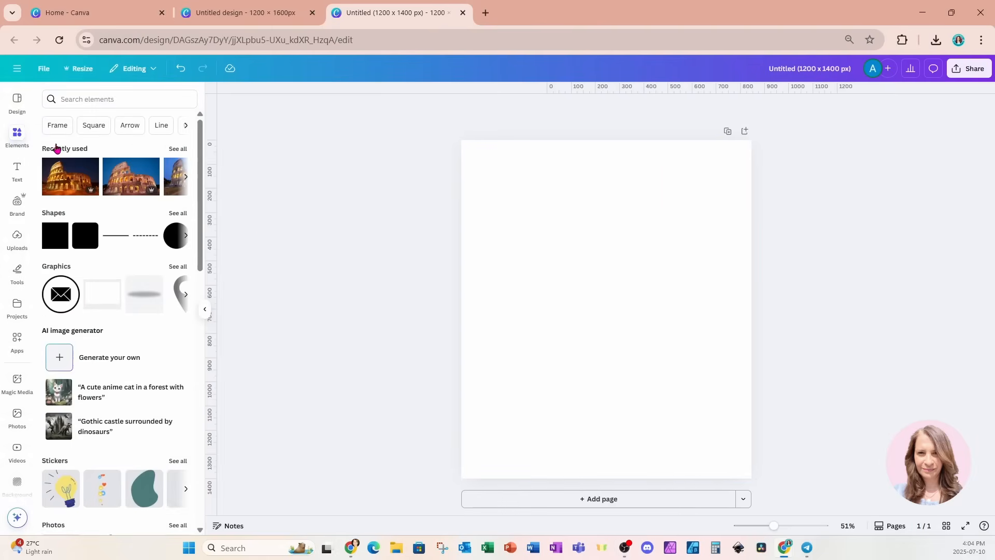
pyautogui.click(178, 149)
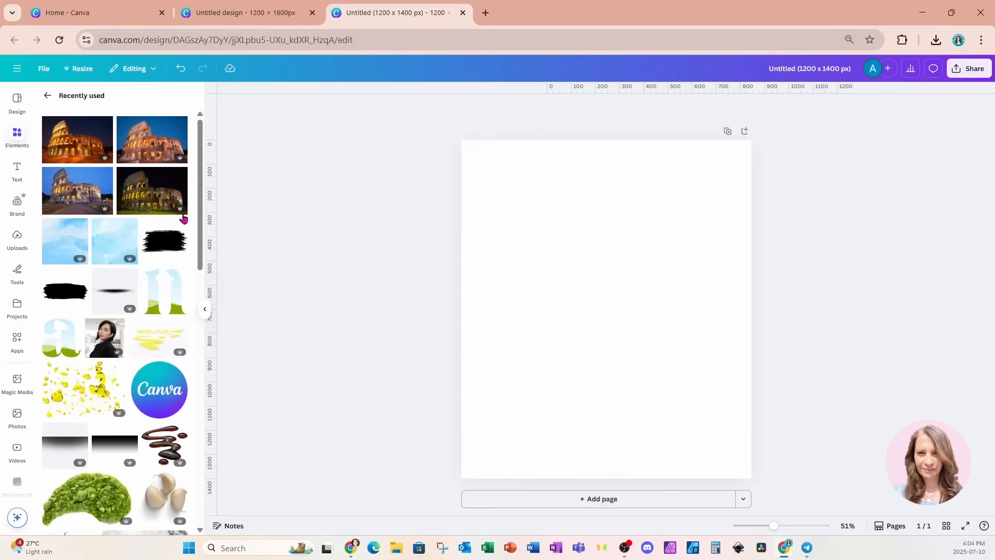
pyautogui.click(158, 239)
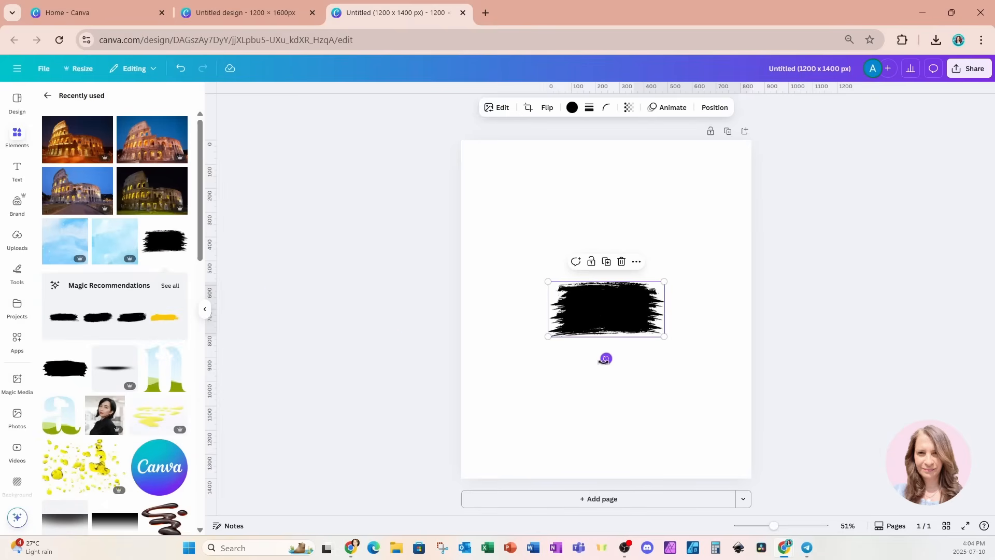
pyautogui.moveTo(605, 359)
pyautogui.mouseDown()
pyautogui.moveTo(638, 339)
pyautogui.moveTo(653, 307)
pyautogui.mouseUp()
pyautogui.moveTo(626, 332); pyautogui.dragTo(547, 325)
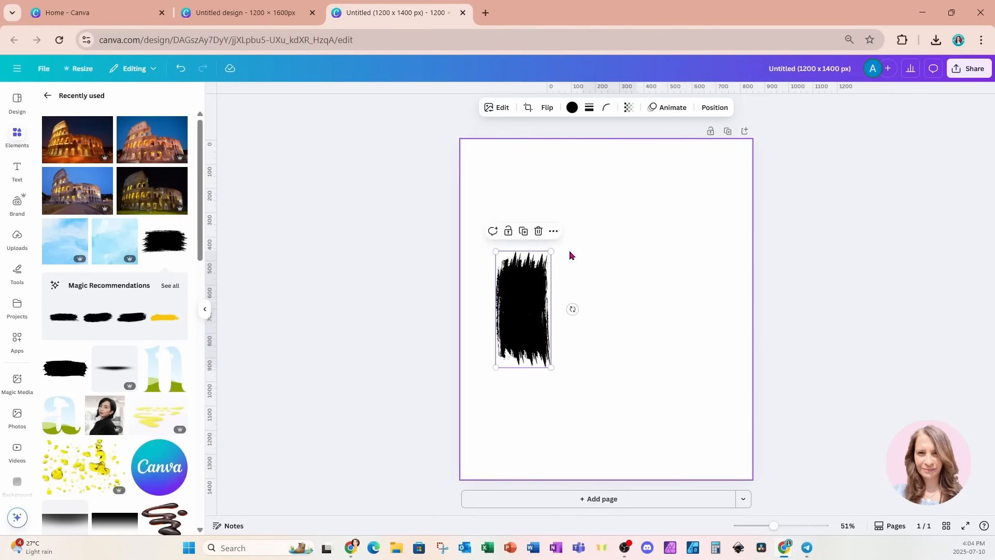
# Step: Enlarge the upright brush stroke to roughly three quarters of the page height and position it near the page's left edge
pyautogui.moveTo(552, 249); pyautogui.dragTo(651, 164)
pyautogui.moveTo(566, 219); pyautogui.dragTo(557, 282)
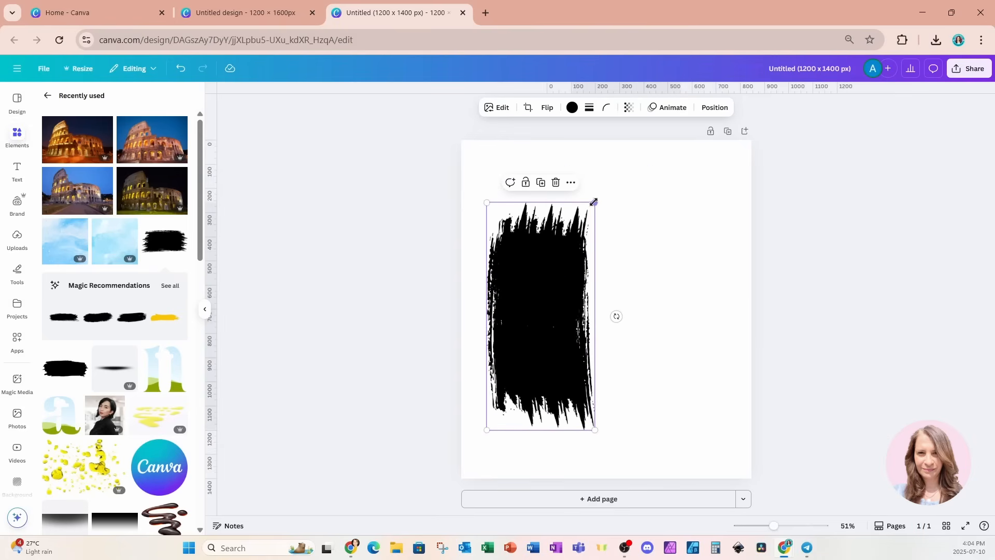
pyautogui.moveTo(595, 202)
pyautogui.mouseDown()
pyautogui.moveTo(632, 170)
pyautogui.moveTo(585, 231)
pyautogui.mouseUp()
pyautogui.moveTo(609, 185); pyautogui.dragTo(601, 208)
pyautogui.moveTo(526, 253); pyautogui.dragTo(527, 249)
# Step: Duplicate the brush stroke twice, overlap the copies side by side into one wide block, and centre the block on the page
pyautogui.click(544, 194)
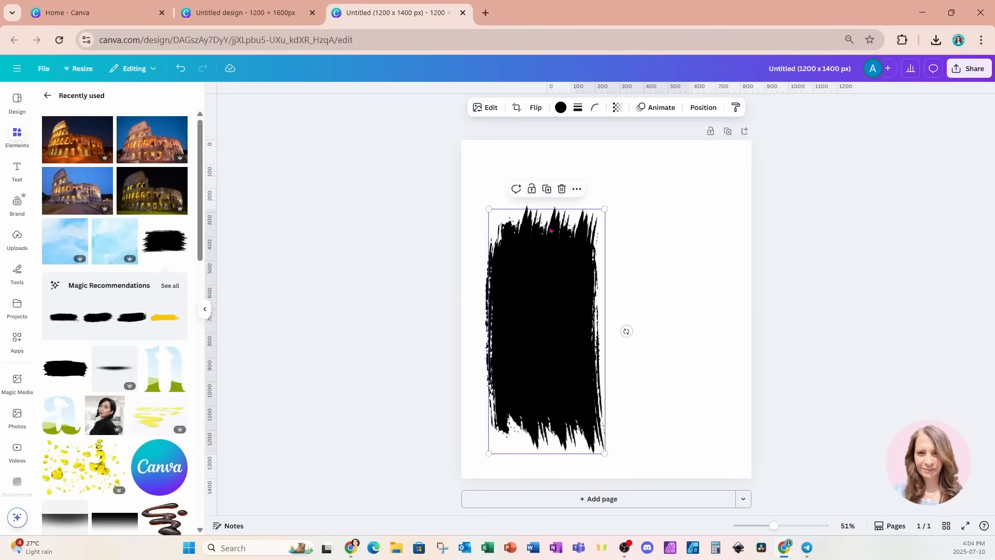
pyautogui.moveTo(624, 331)
pyautogui.mouseDown()
pyautogui.moveTo(615, 264)
pyautogui.moveTo(645, 265)
pyautogui.mouseUp()
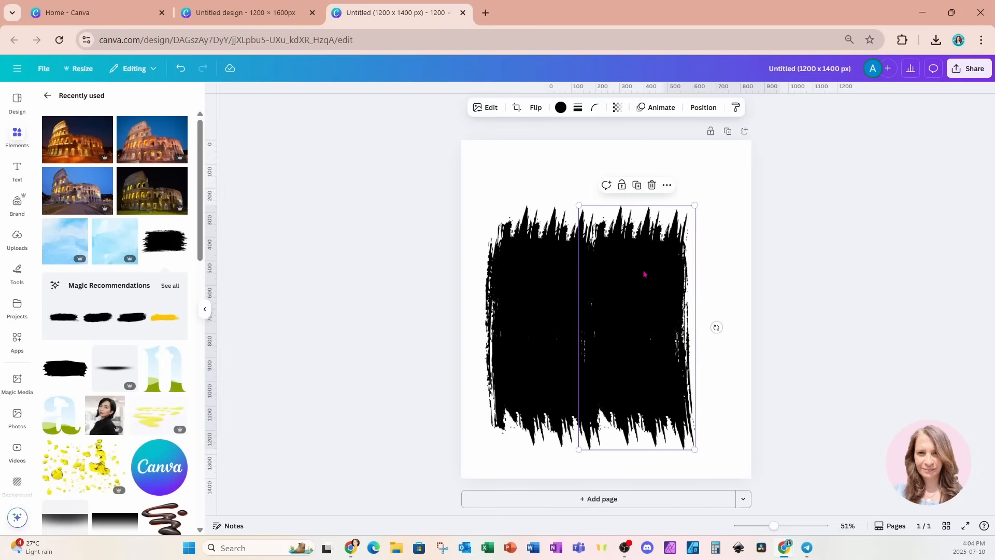
pyautogui.moveTo(644, 274); pyautogui.dragTo(636, 275)
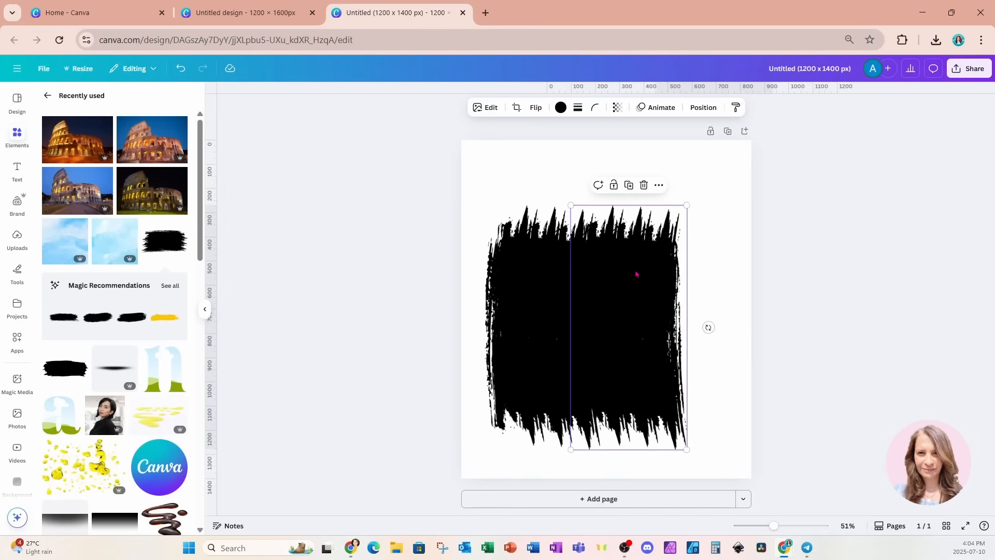
pyautogui.click(629, 186)
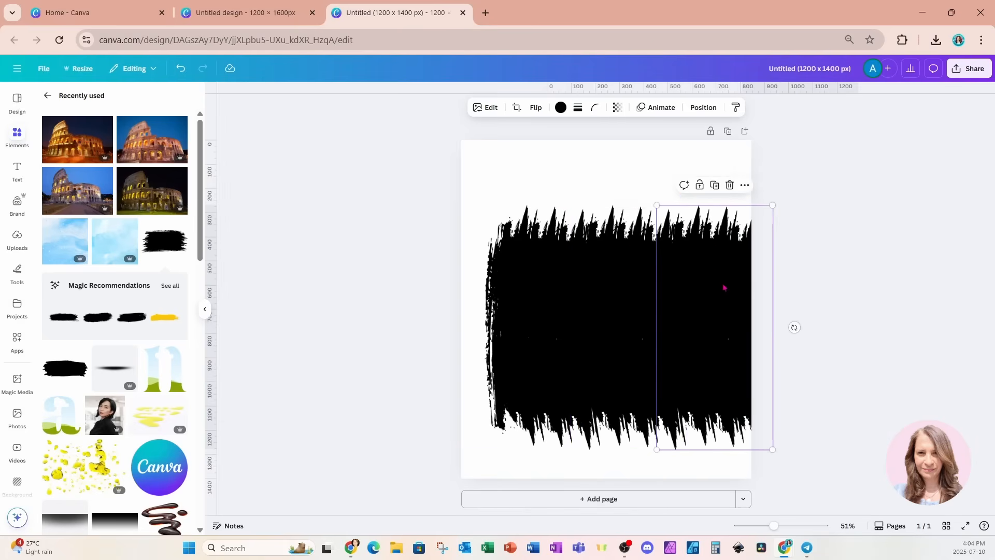
pyautogui.moveTo(723, 285); pyautogui.dragTo(679, 283)
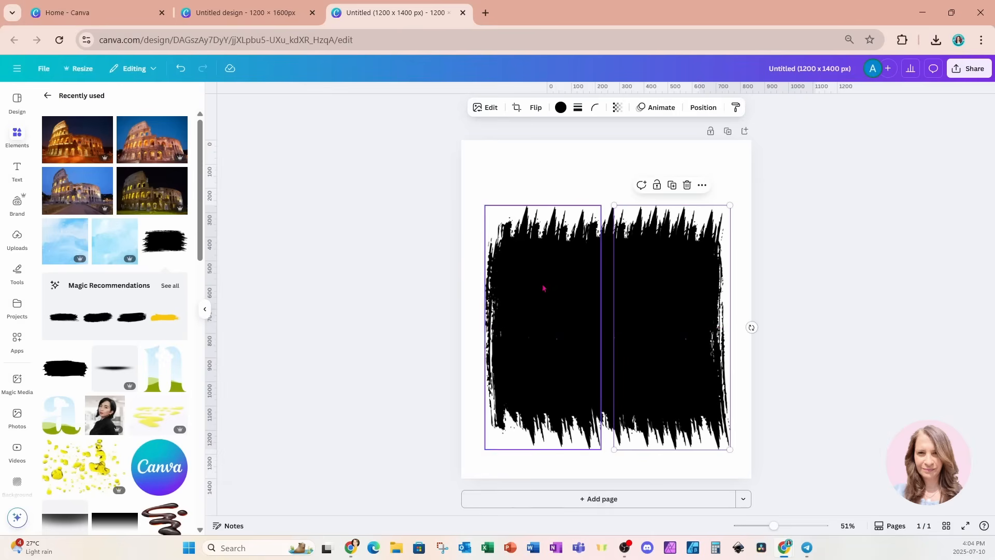
pyautogui.moveTo(423, 256); pyautogui.dragTo(809, 370)
pyautogui.moveTo(697, 380); pyautogui.dragTo(689, 362)
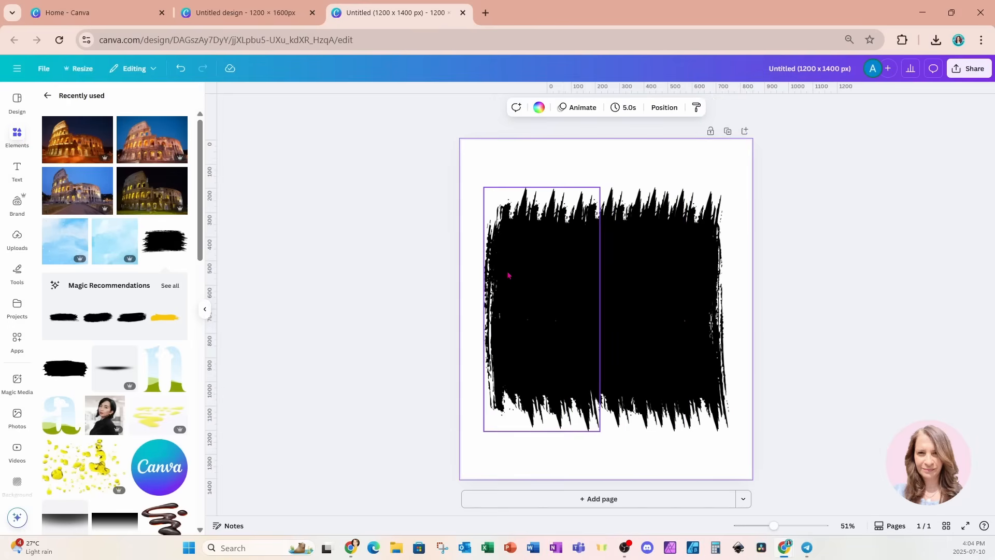
# Step: Recolor all three black brush strokes white and deselect them
pyautogui.click(510, 277)
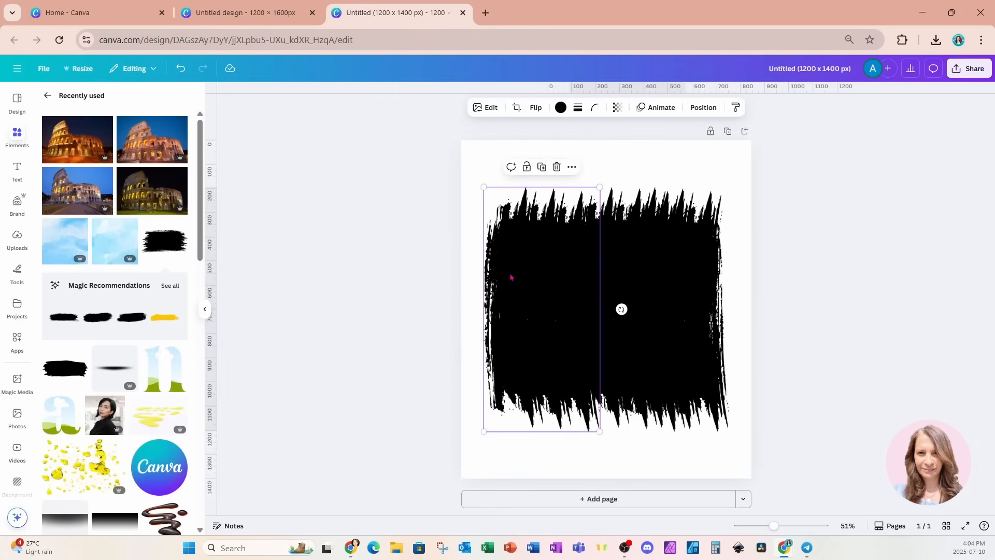
pyautogui.click(560, 108)
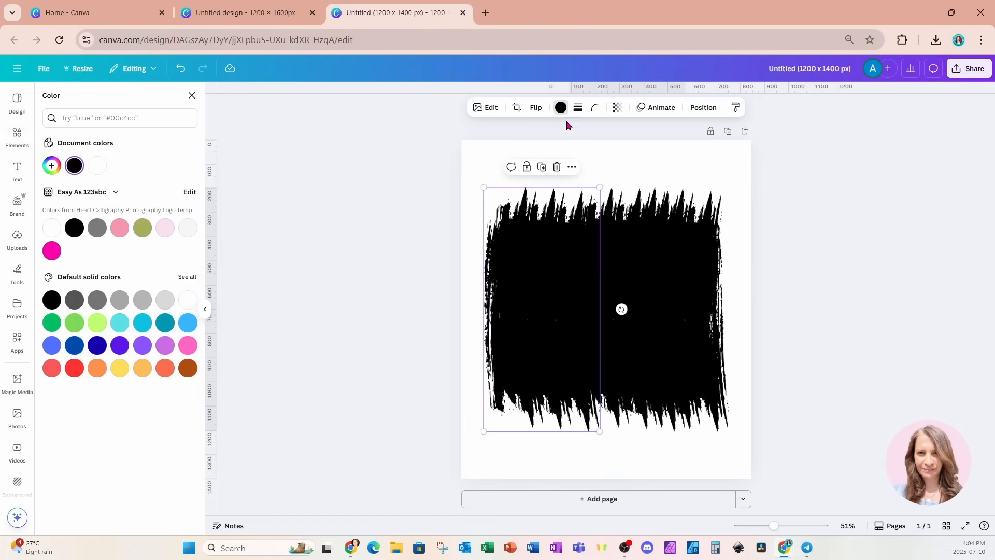
pyautogui.click(52, 227)
pyautogui.click(611, 251)
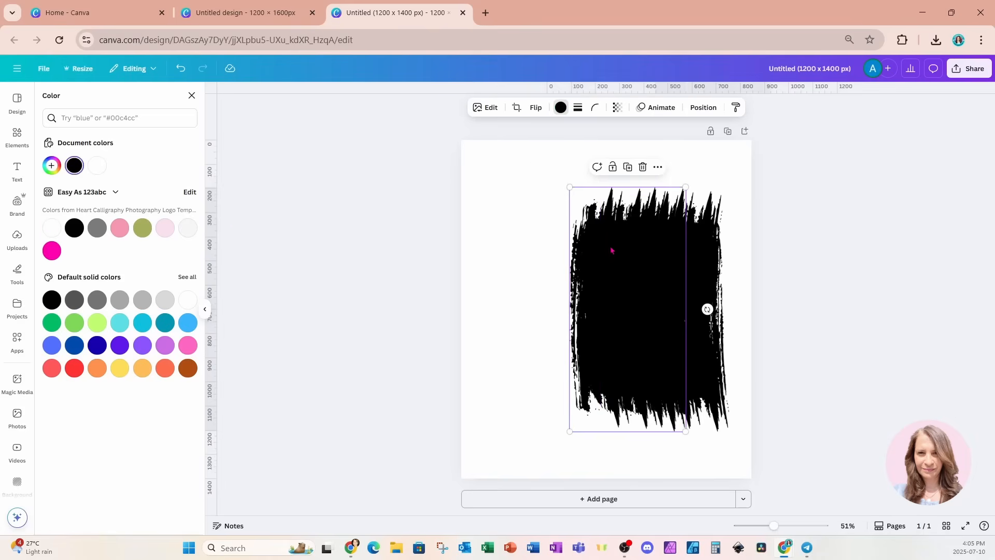
pyautogui.click(52, 227)
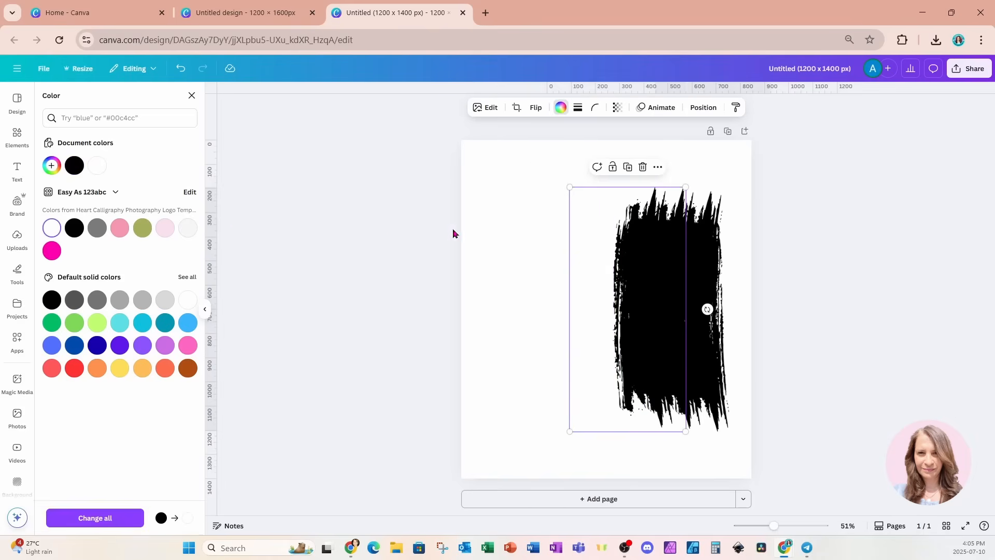
pyautogui.click(709, 266)
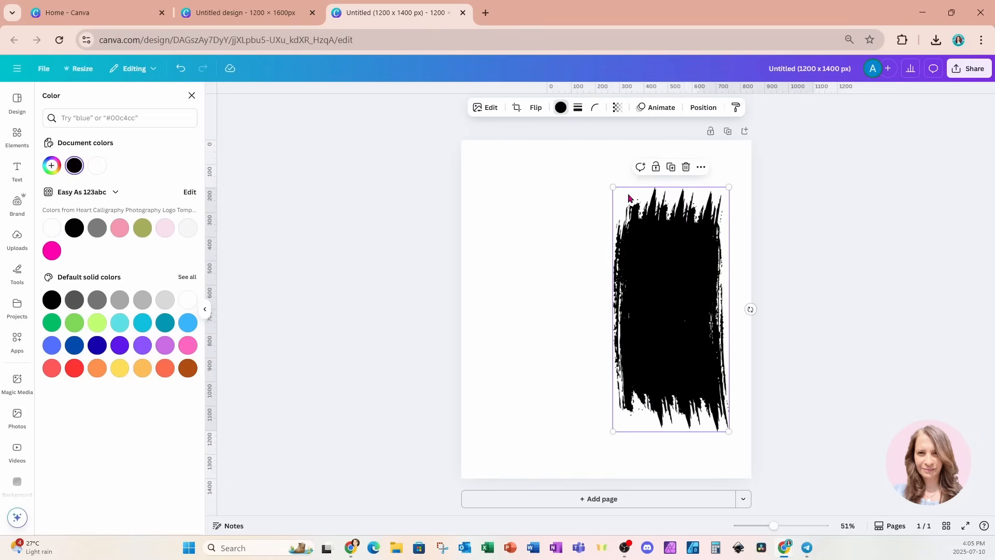
pyautogui.click(561, 111)
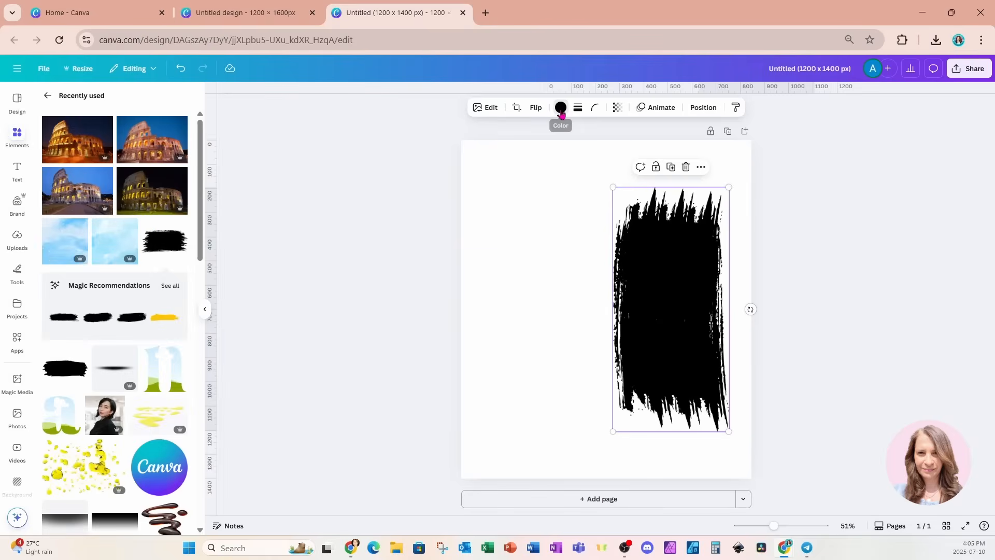
pyautogui.click(560, 109)
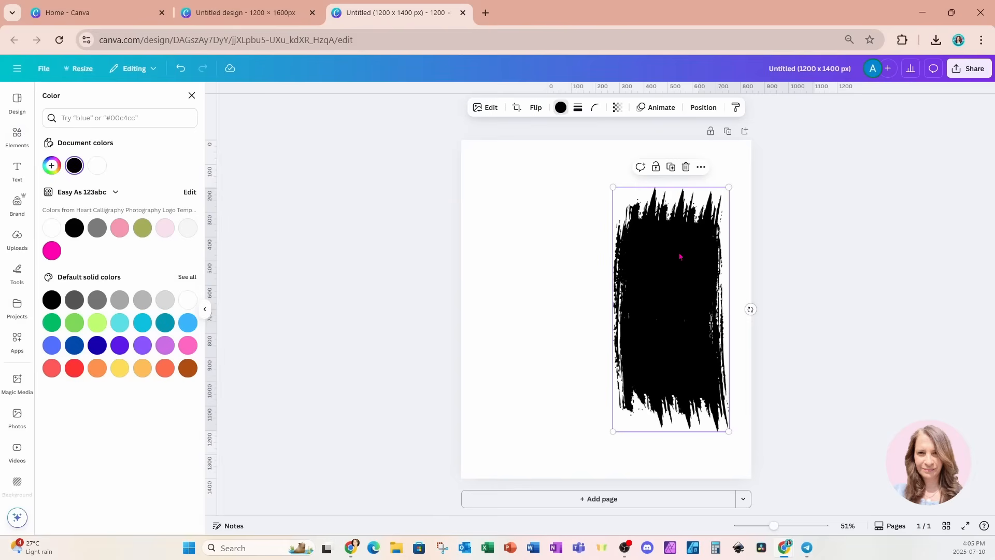
pyautogui.click(52, 228)
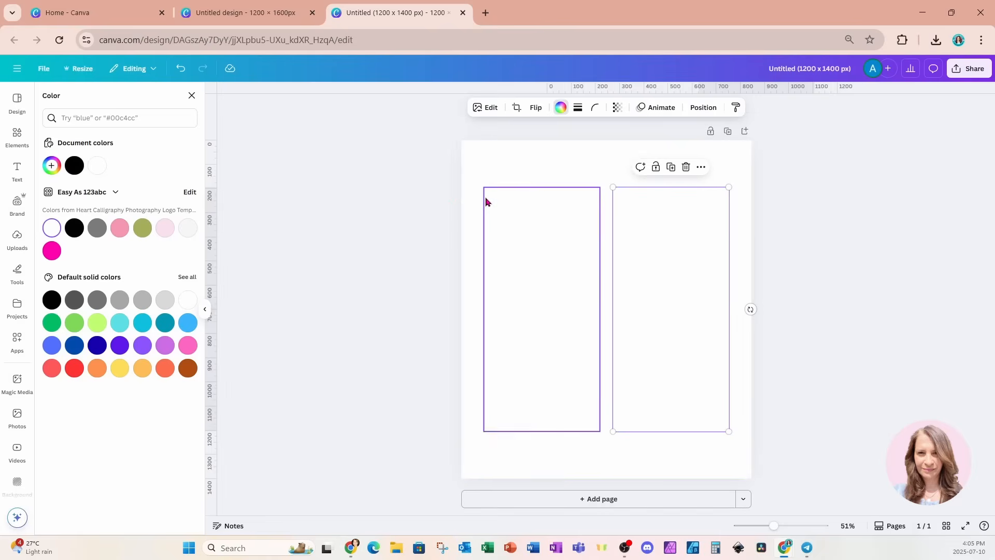
pyautogui.click(483, 177)
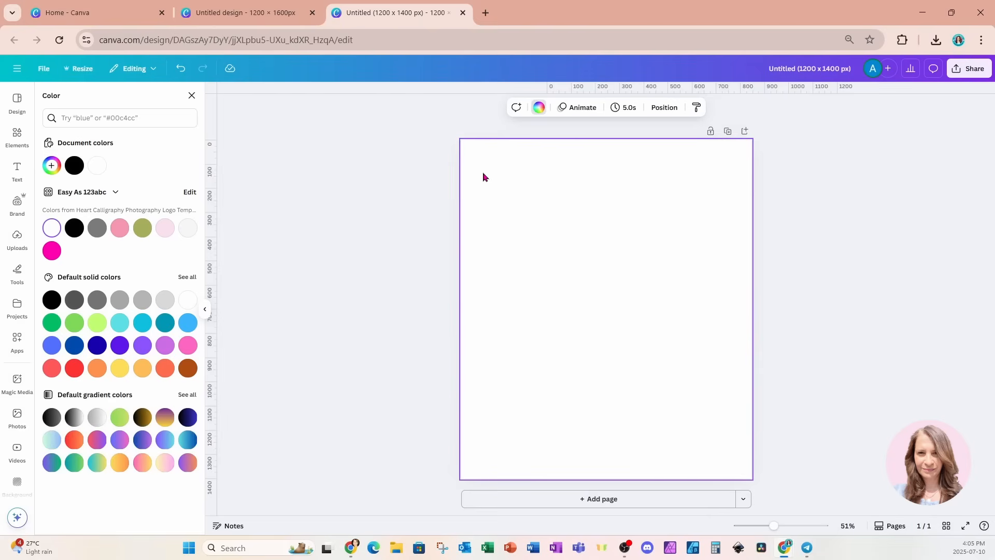
# Step: Add a square shape to the page and fill it with black
pyautogui.click(21, 144)
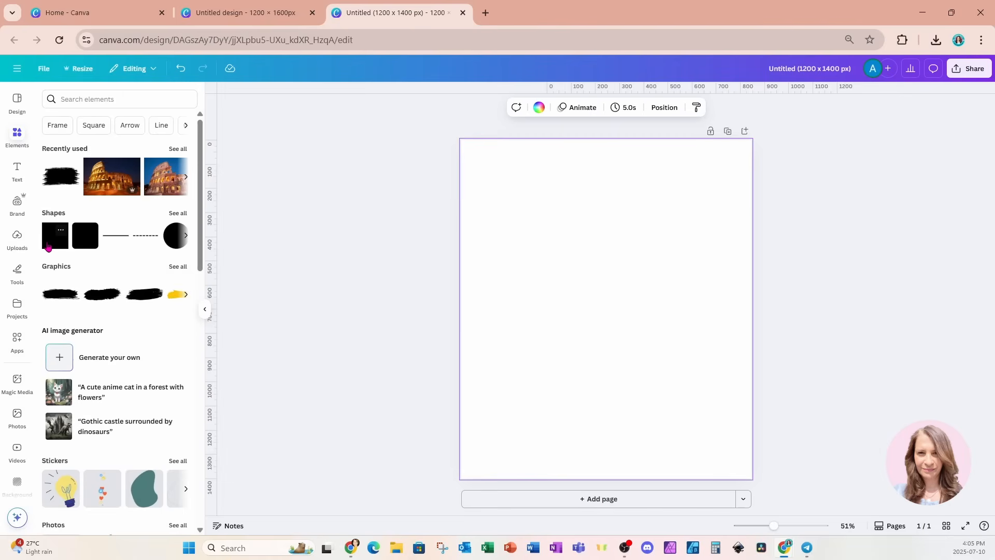
pyautogui.click(47, 246)
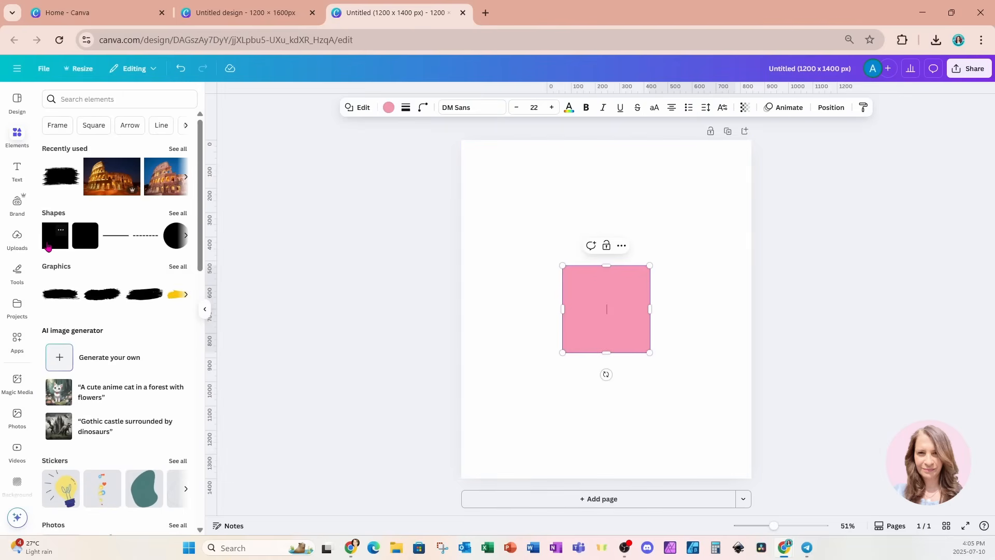
pyautogui.click(594, 333)
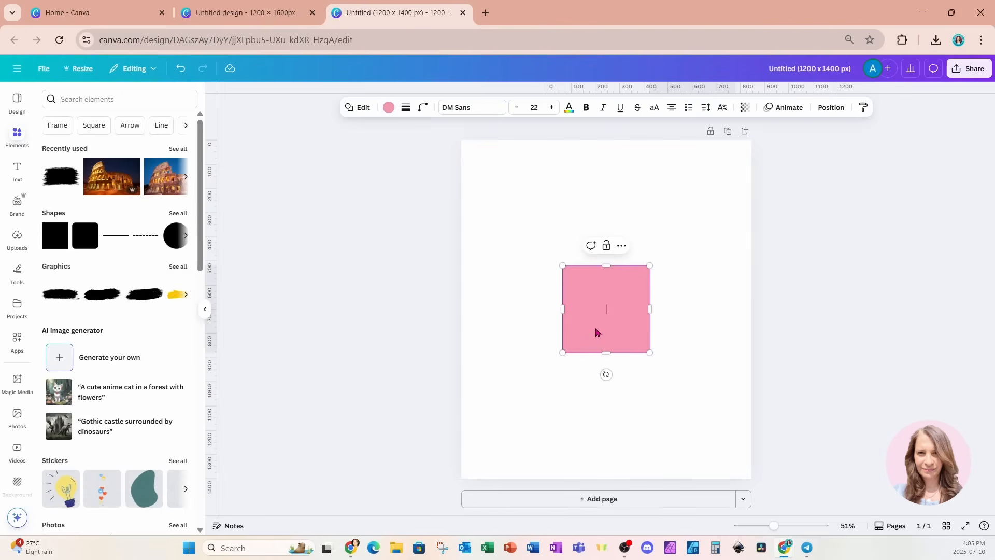
pyautogui.click(389, 109)
pyautogui.click(74, 228)
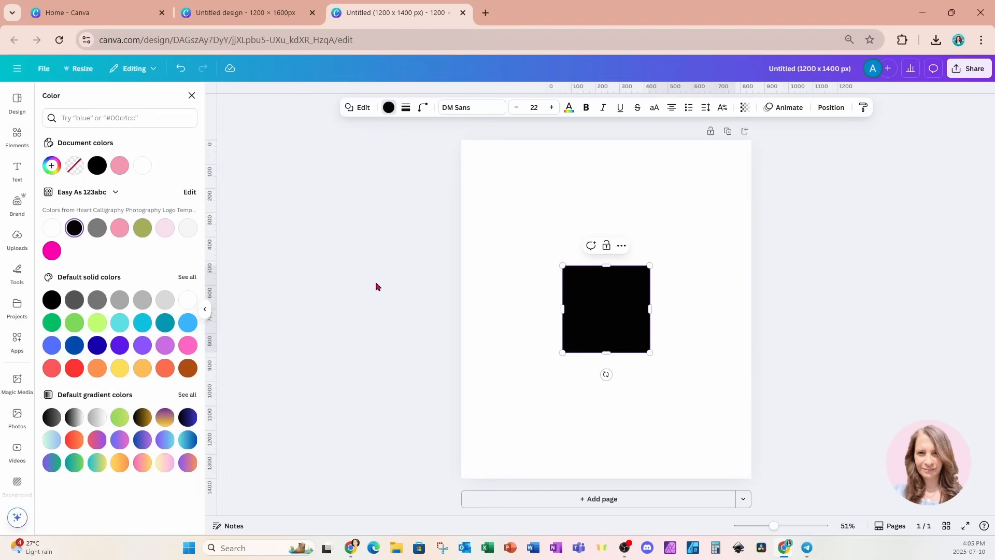
# Step: Enlarge the black square to cover most of the page and move its layer below the three white brush strokes
pyautogui.moveTo(607, 337); pyautogui.dragTo(736, 457)
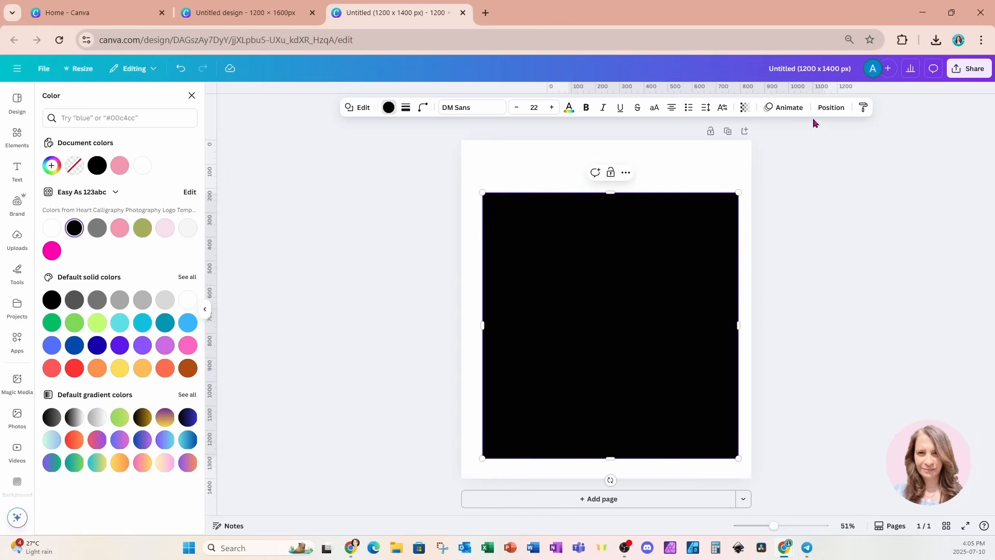
pyautogui.click(829, 108)
pyautogui.click(176, 120)
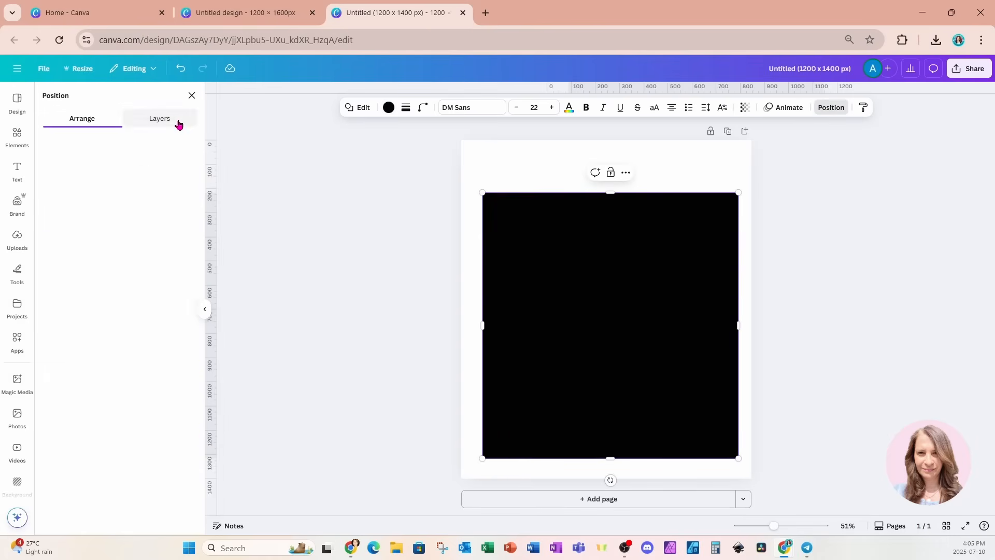
pyautogui.moveTo(162, 164); pyautogui.dragTo(154, 278)
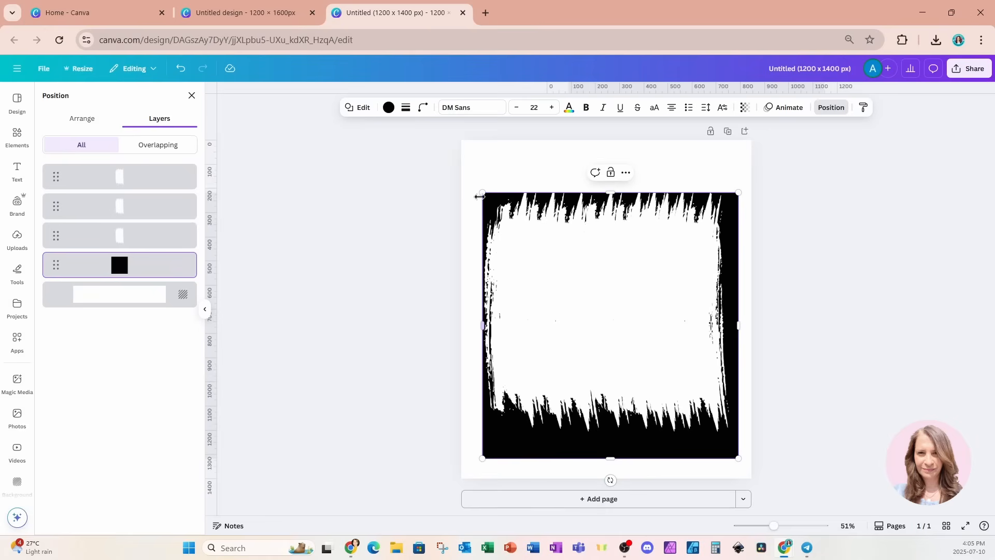
pyautogui.moveTo(481, 193); pyautogui.dragTo(470, 167)
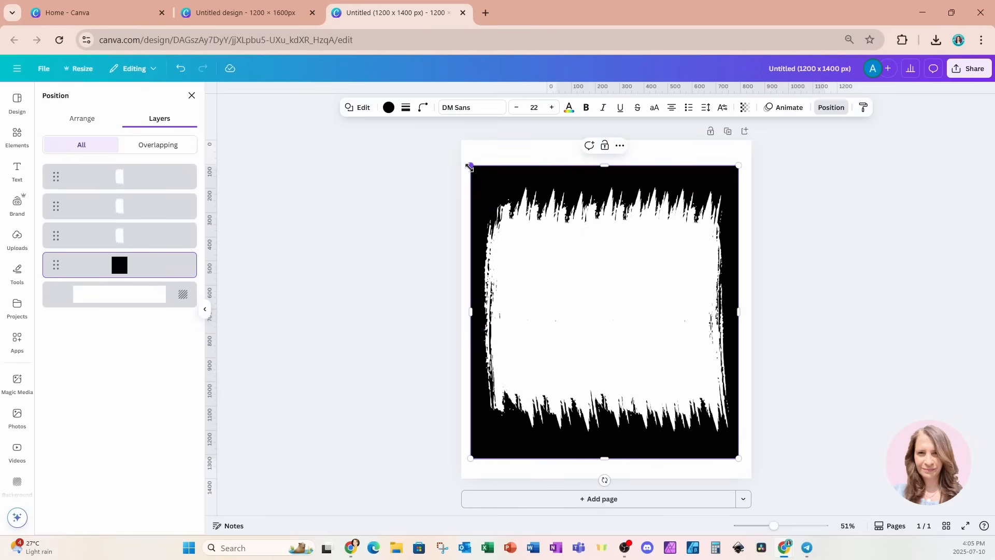
# Step: Add a solid line, turn it vertical over the left part of the white block, and extend it down to the block's lower edge
pyautogui.click(13, 145)
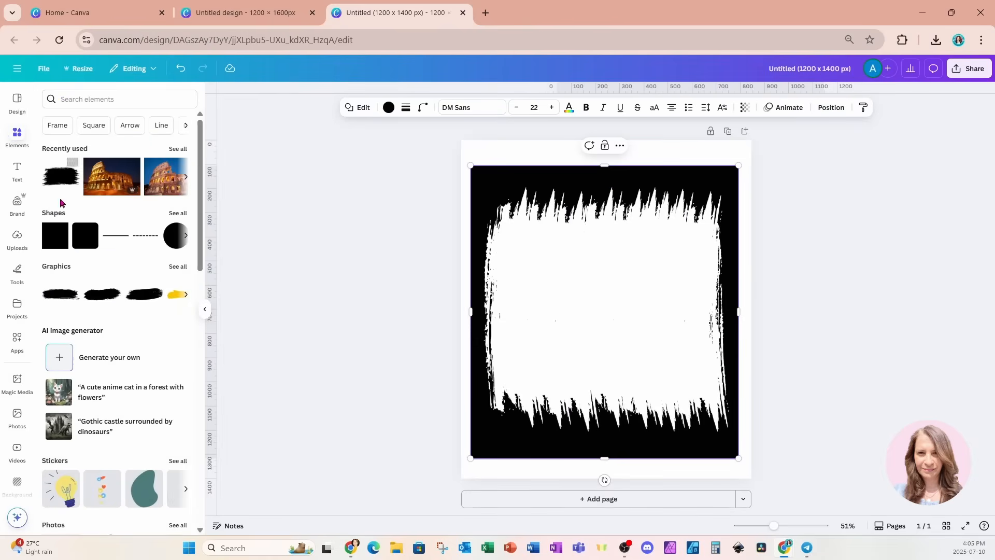
pyautogui.click(111, 237)
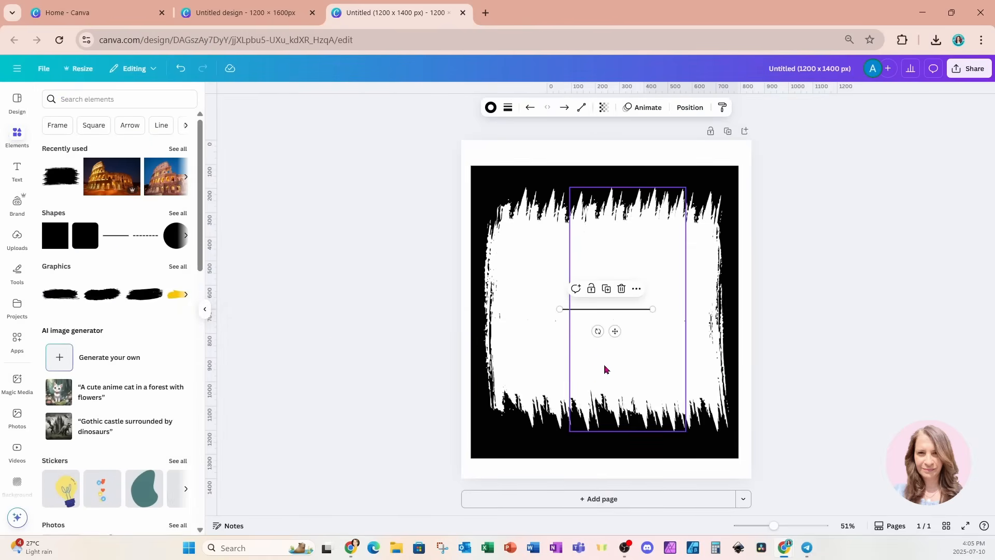
pyautogui.moveTo(599, 332); pyautogui.dragTo(567, 250)
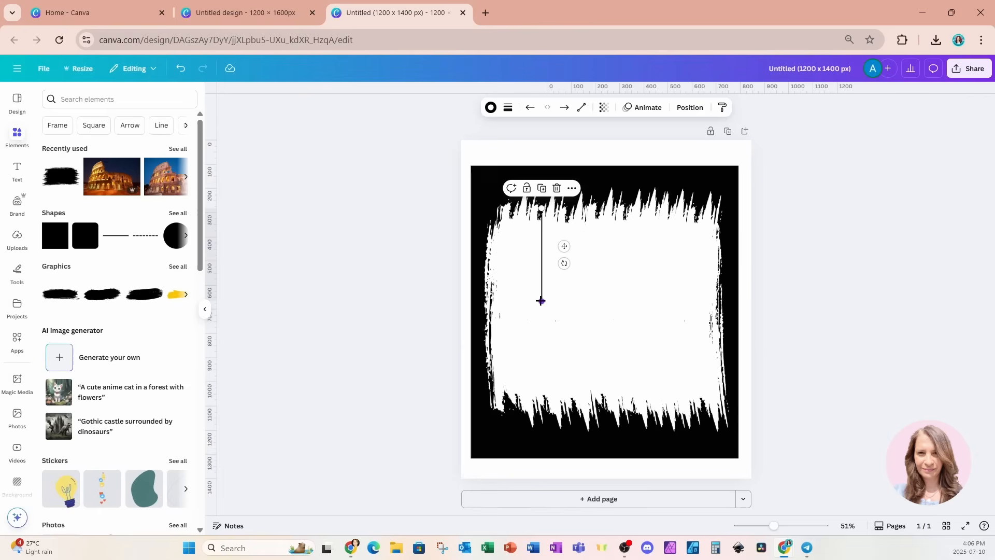
pyautogui.moveTo(540, 300); pyautogui.dragTo(542, 431)
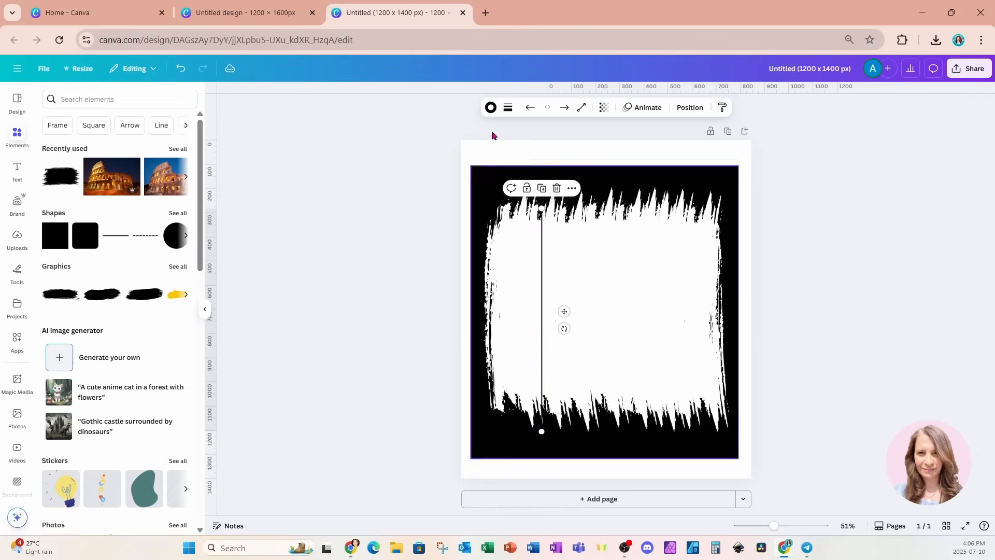
# Step: Set the vertical line's stroke weight to 15
pyautogui.click(507, 109)
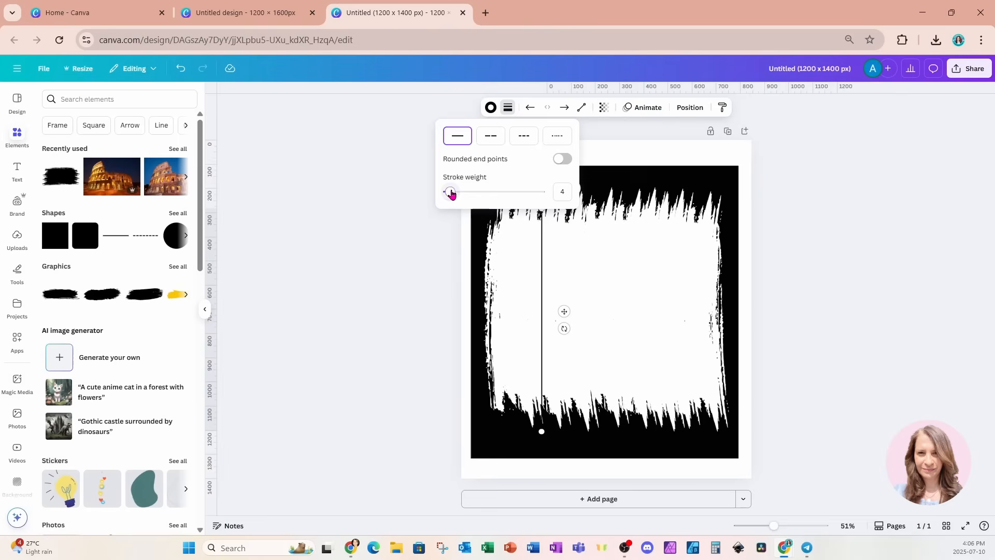
pyautogui.moveTo(450, 192); pyautogui.dragTo(456, 192)
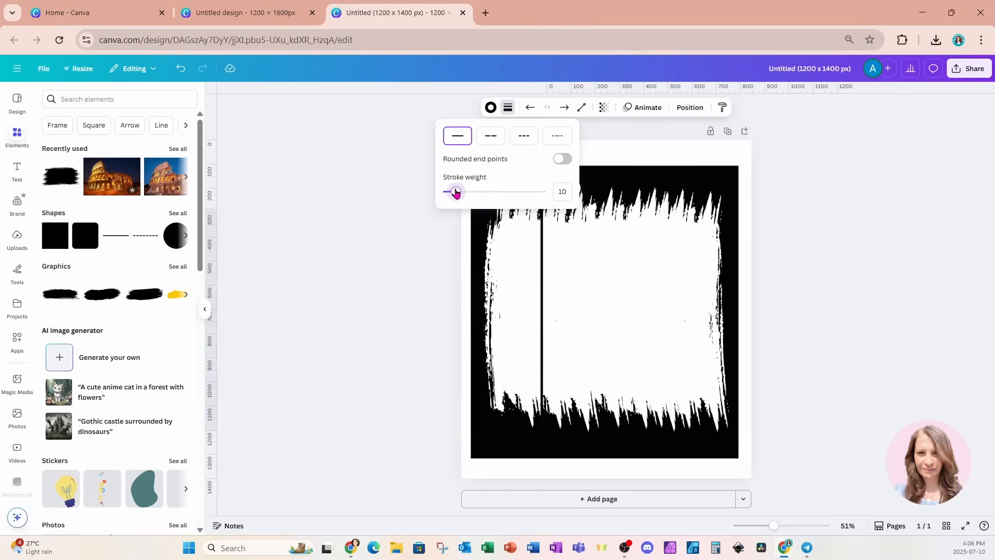
pyautogui.moveTo(456, 192); pyautogui.dragTo(461, 193)
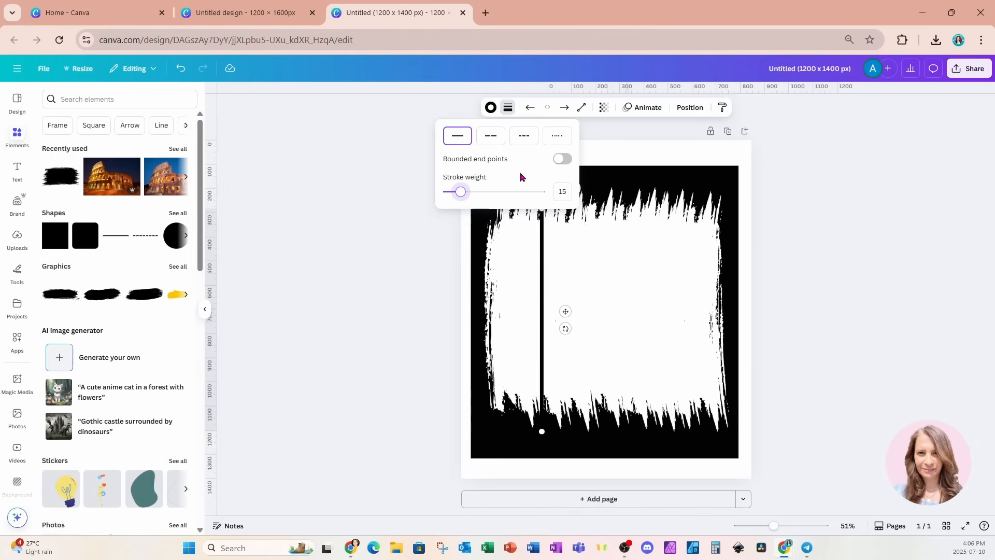
# Step: Extend the vertical line up to the block's ragged upper edge and add two evenly spaced copies, dividing the white block into four strips
pyautogui.click(602, 131)
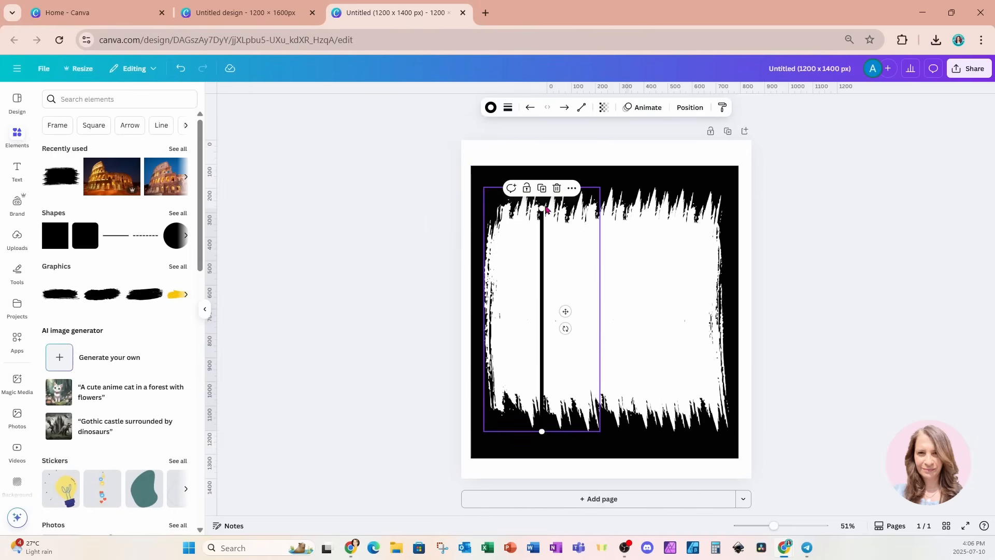
pyautogui.moveTo(546, 208); pyautogui.dragTo(543, 197)
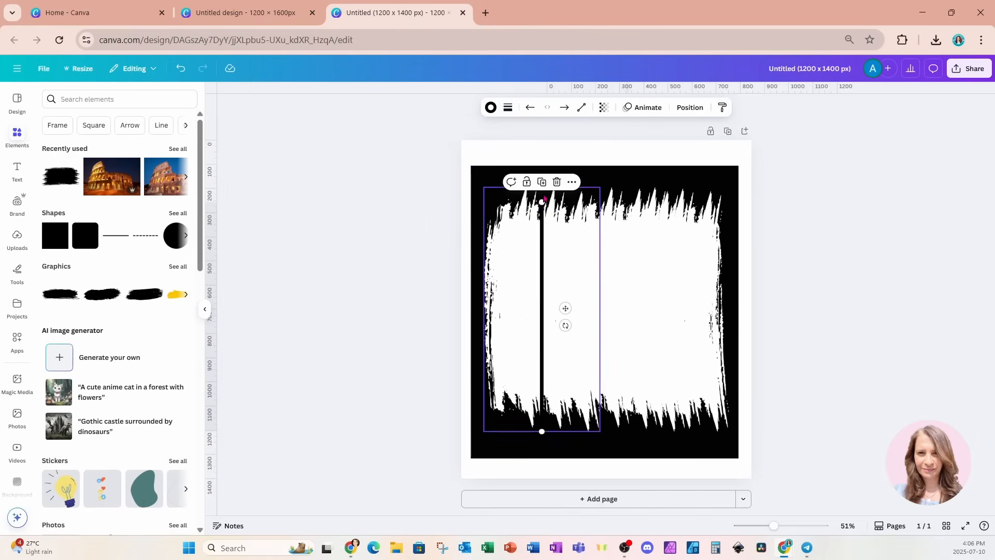
pyautogui.click(541, 181)
pyautogui.moveTo(565, 307); pyautogui.dragTo(624, 305)
pyautogui.click(601, 182)
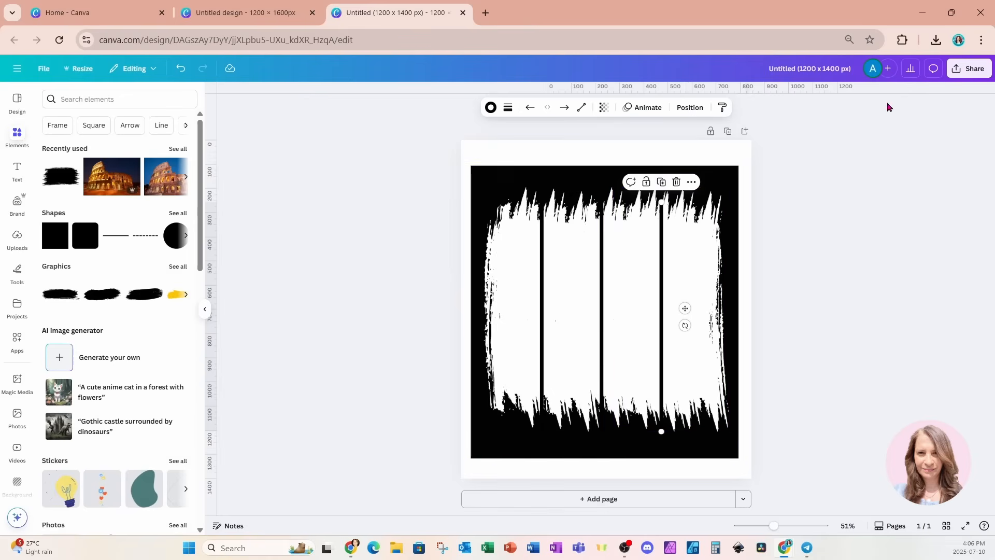
# Step: Download the design as a PNG at 1,200 × 1,400 px
pyautogui.click(955, 67)
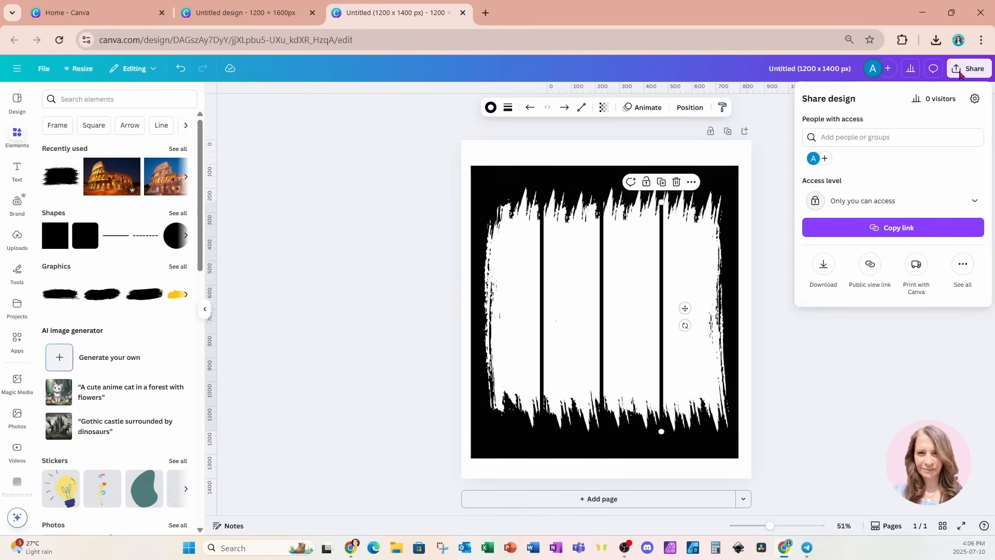
pyautogui.click(823, 266)
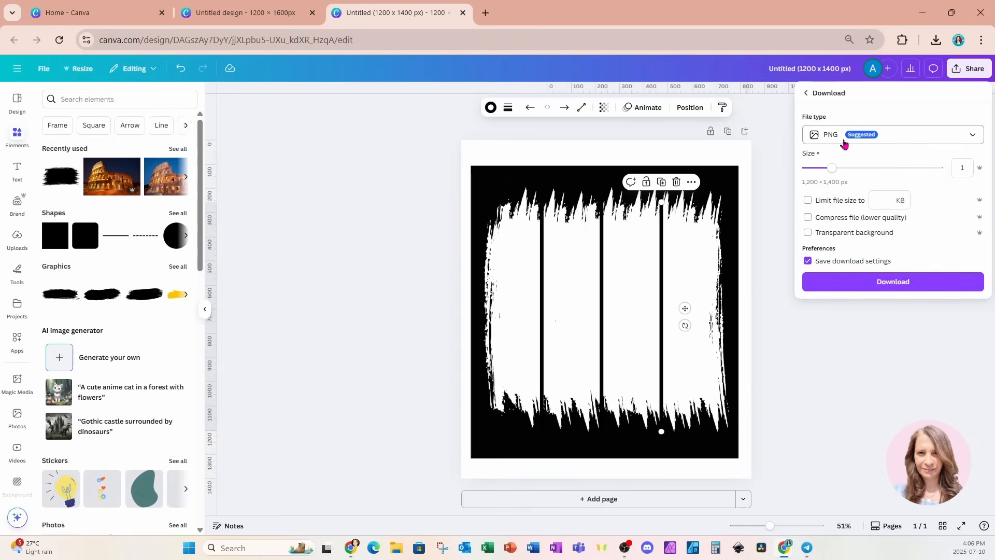
pyautogui.click(847, 287)
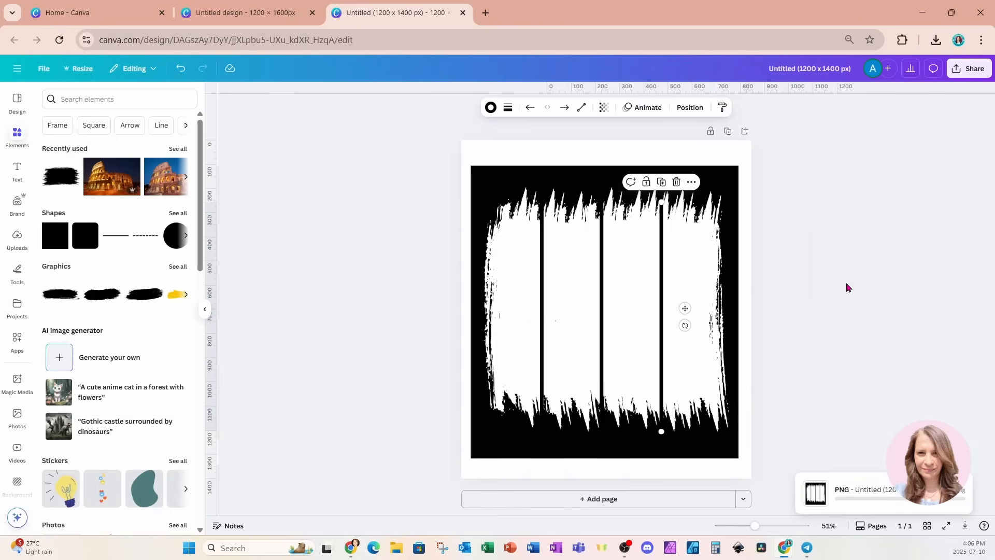
# Step: Add a second blank page and place the downloaded Untitled (1200 x 1400 px).png on it
pyautogui.click(698, 499)
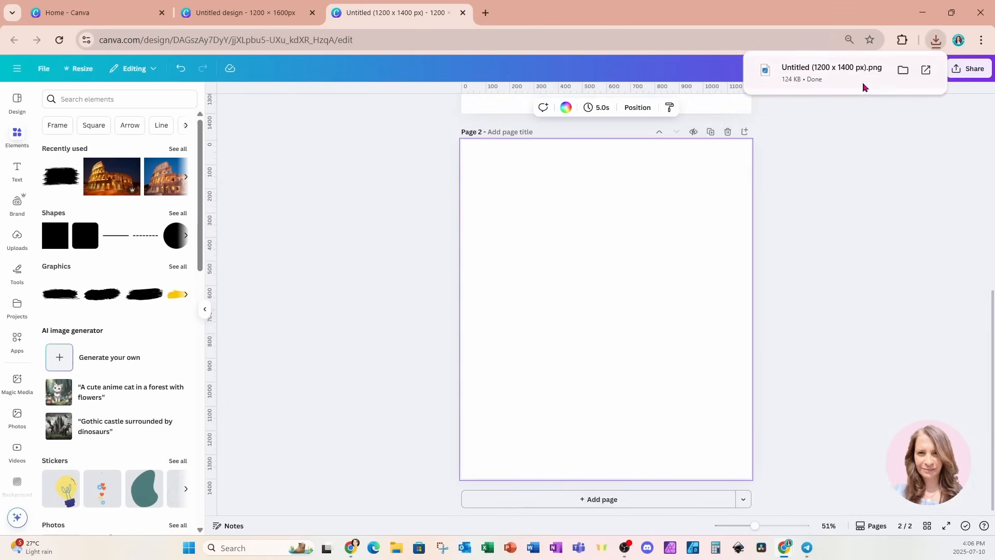
pyautogui.moveTo(829, 73); pyautogui.dragTo(620, 308)
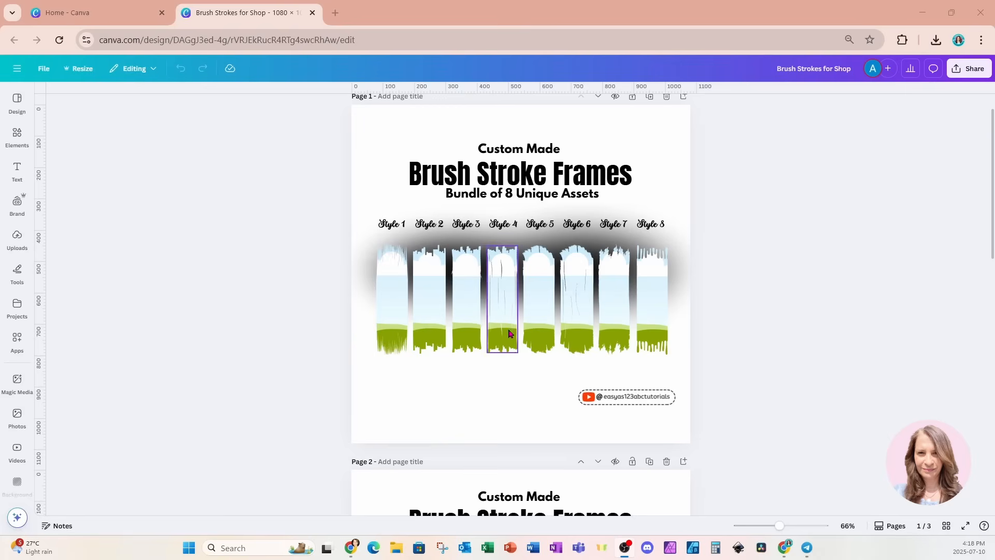
# Step: In the Brush Strokes for Shop design, place the recently used night photo of the Colosseum into the Style 9 frame on page 2
pyautogui.scroll(-1, 731, 325)
pyautogui.scroll(-3, 730, 324)
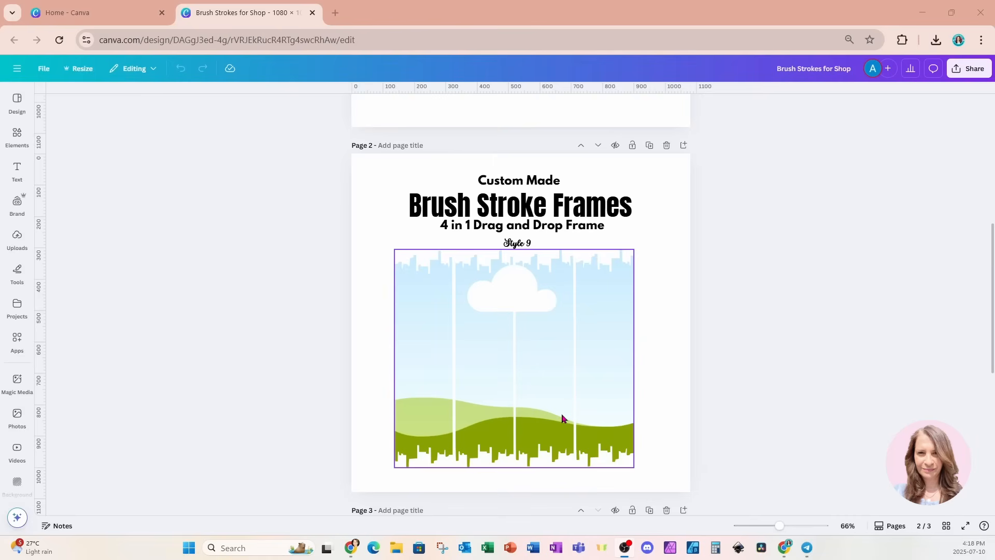
pyautogui.click(17, 135)
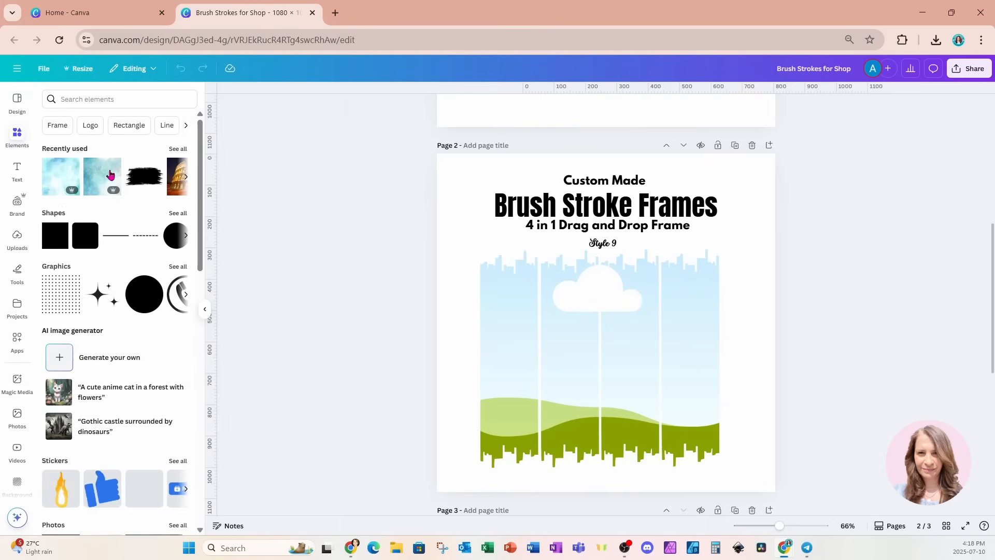
pyautogui.click(185, 176)
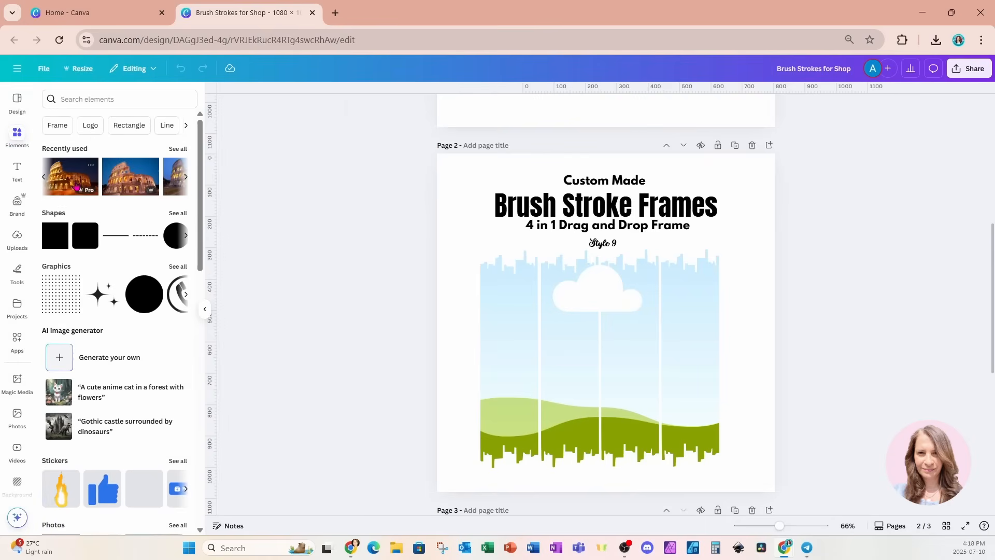
pyautogui.moveTo(77, 186)
pyautogui.mouseDown()
pyautogui.moveTo(621, 328)
pyautogui.moveTo(615, 350)
pyautogui.mouseUp()
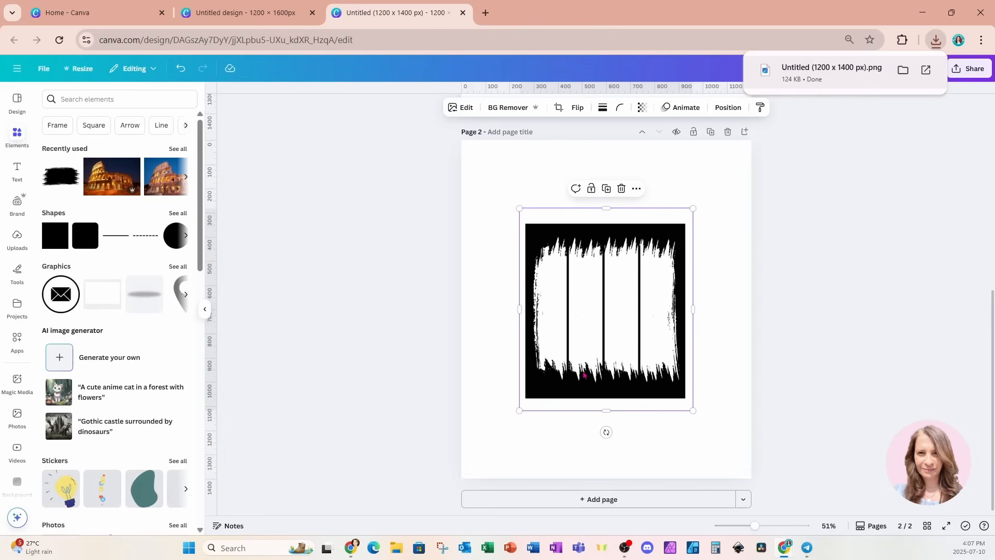
# Step: Remove the white background from the placed brush-stroke PNG and check the transparent areas in the Background Remover
pyautogui.click(494, 106)
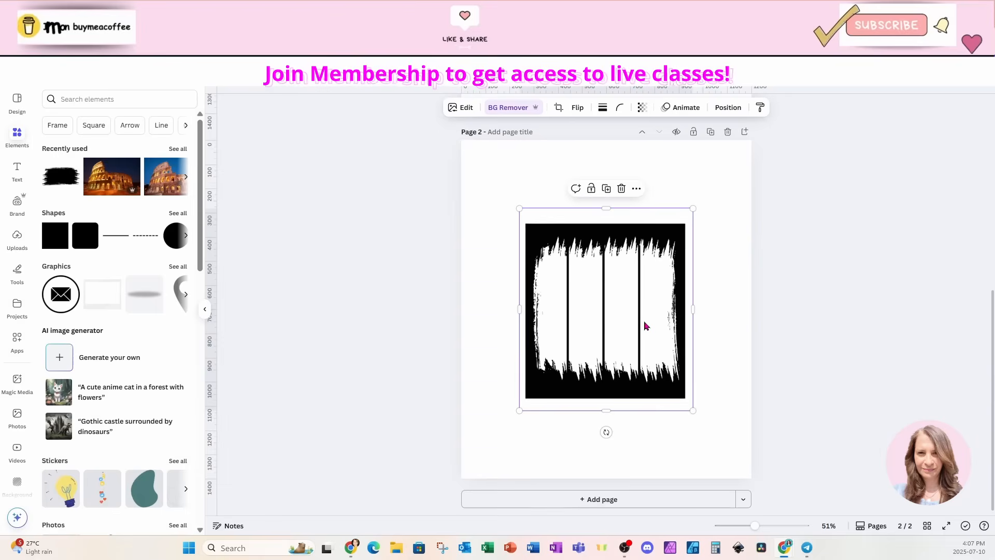
pyautogui.click(510, 108)
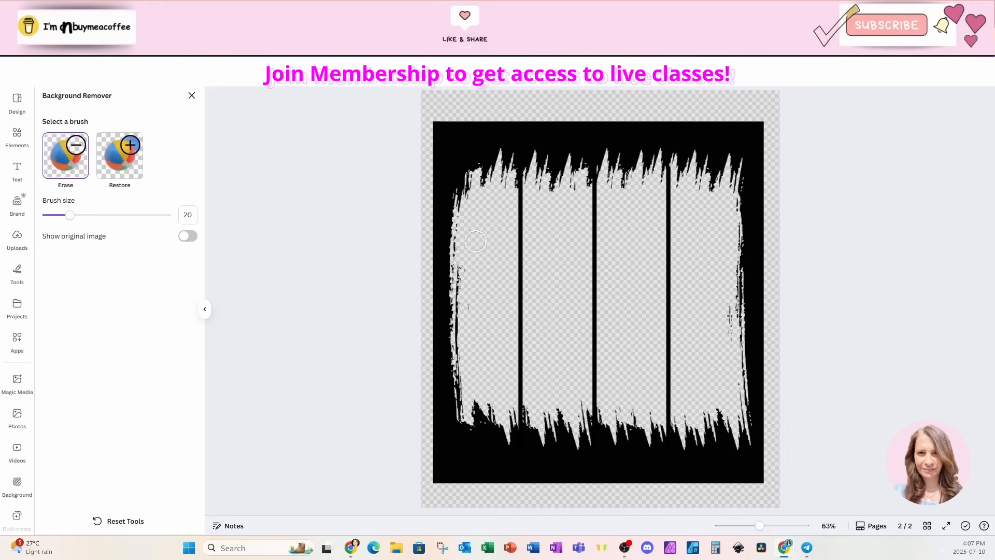
pyautogui.click(191, 95)
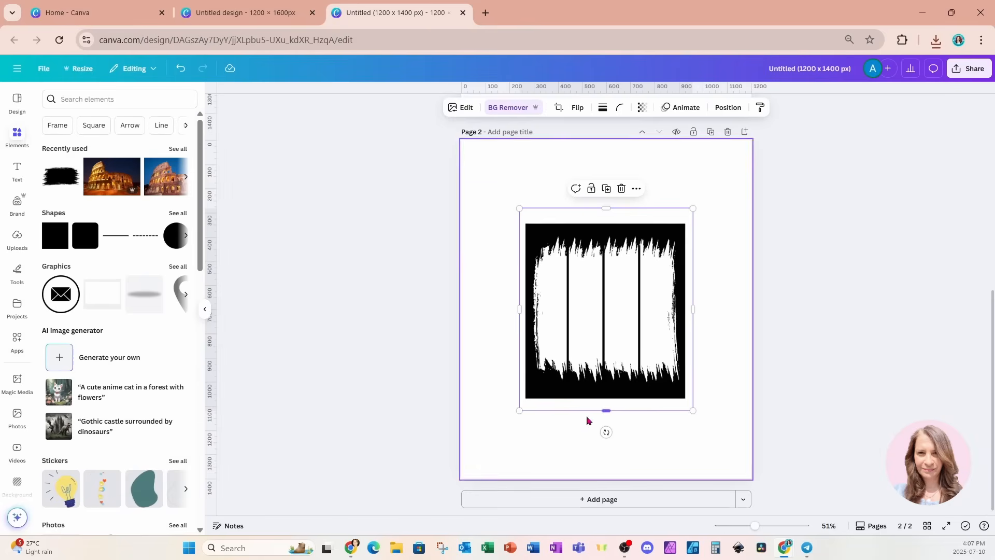
# Step: Rotate the cut-out a quarter turn counter-clockwise so its dividing lines run horizontally, and enlarge it until the black area spans the page width
pyautogui.moveTo(606, 432); pyautogui.dragTo(704, 310)
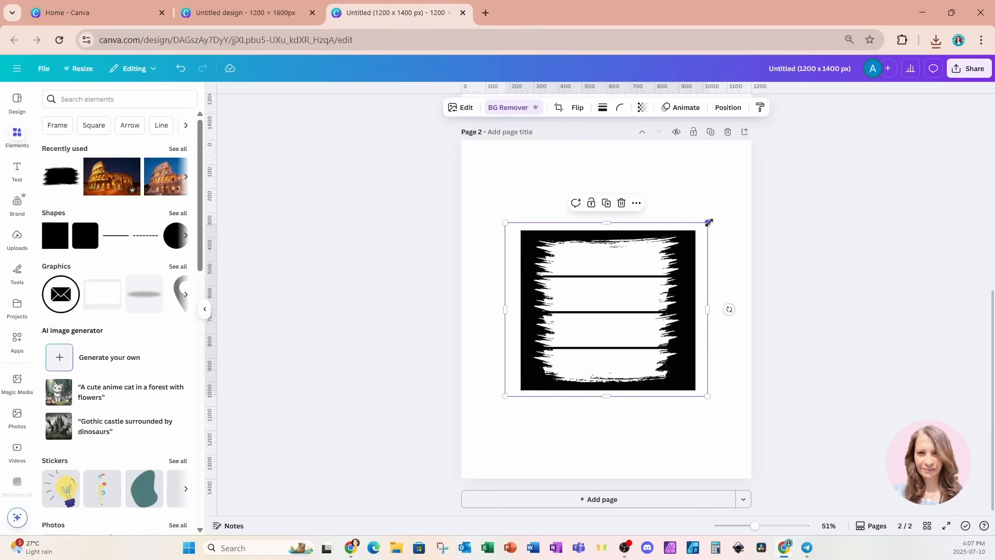
pyautogui.moveTo(708, 222); pyautogui.dragTo(754, 182)
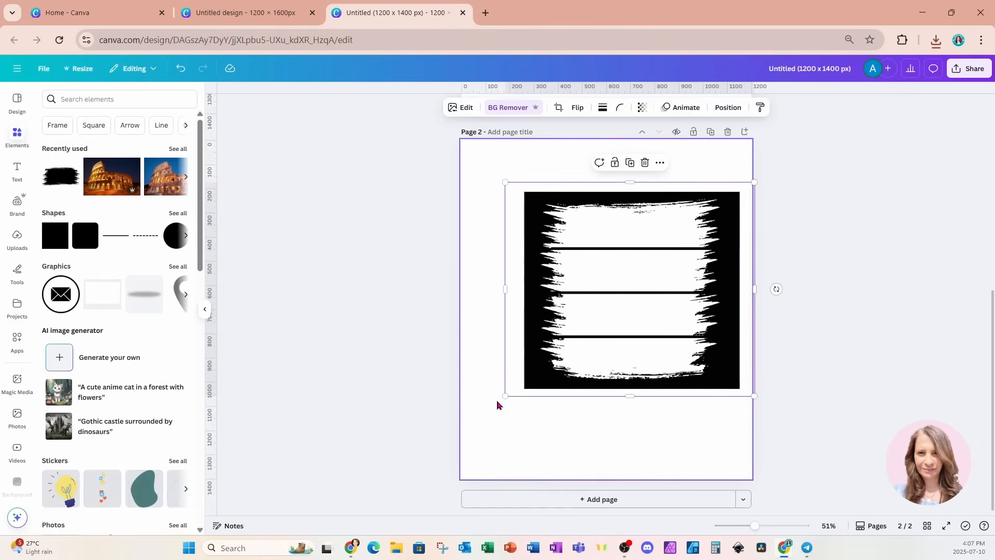
pyautogui.moveTo(506, 395); pyautogui.dragTo(434, 456)
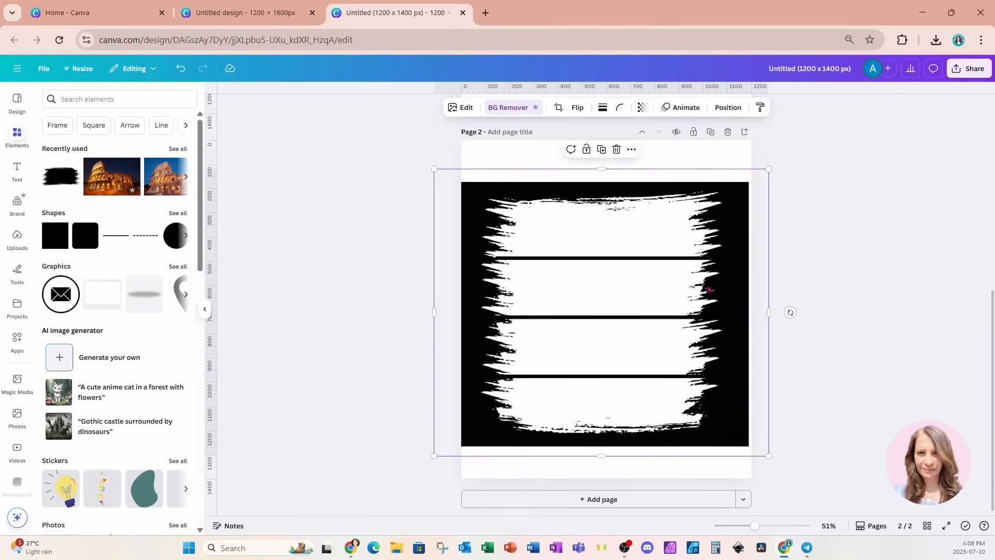
pyautogui.moveTo(771, 168); pyautogui.dragTo(775, 169)
pyautogui.click(778, 172)
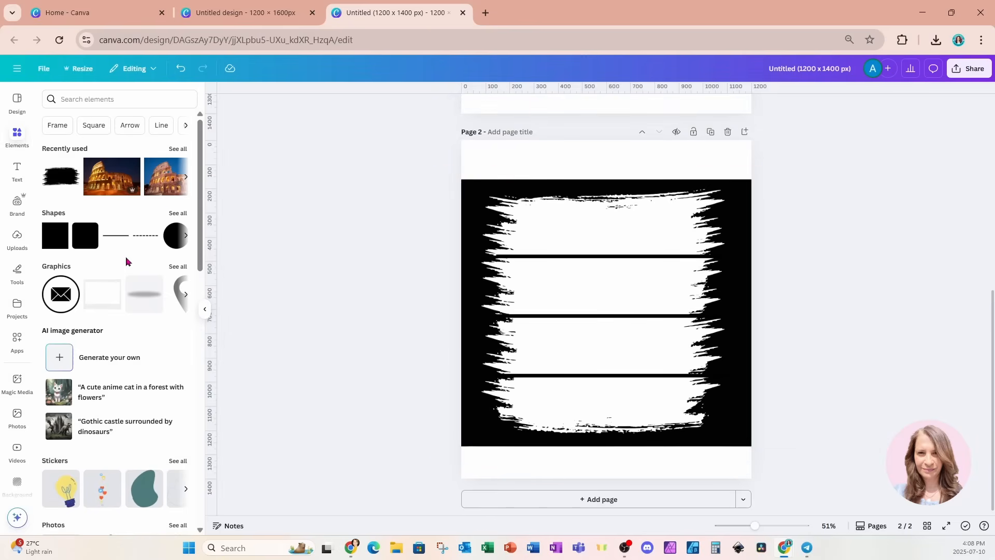
# Step: Add the recently used night photo of the Colosseum over the lower part of the black frame and remove its background
pyautogui.click(110, 188)
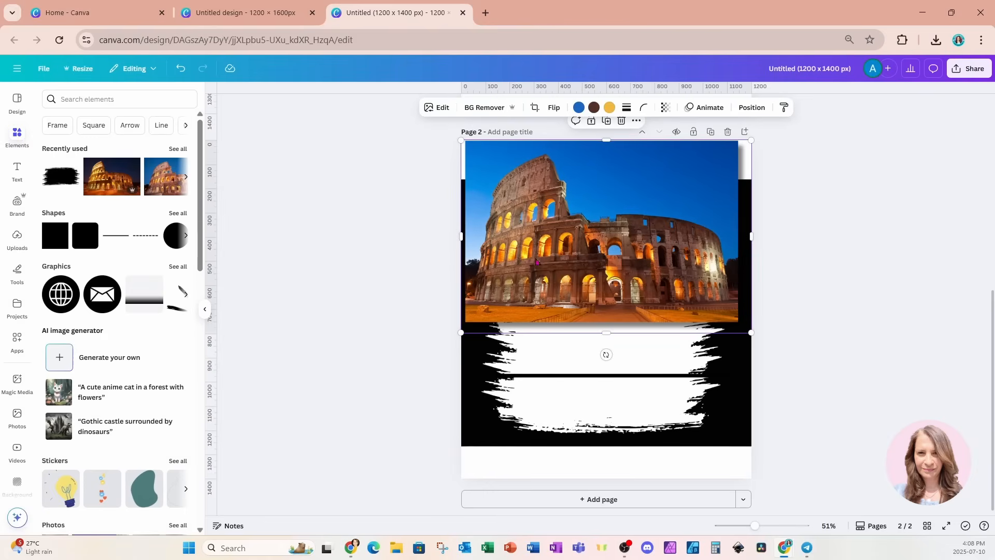
pyautogui.moveTo(605, 231); pyautogui.dragTo(606, 337)
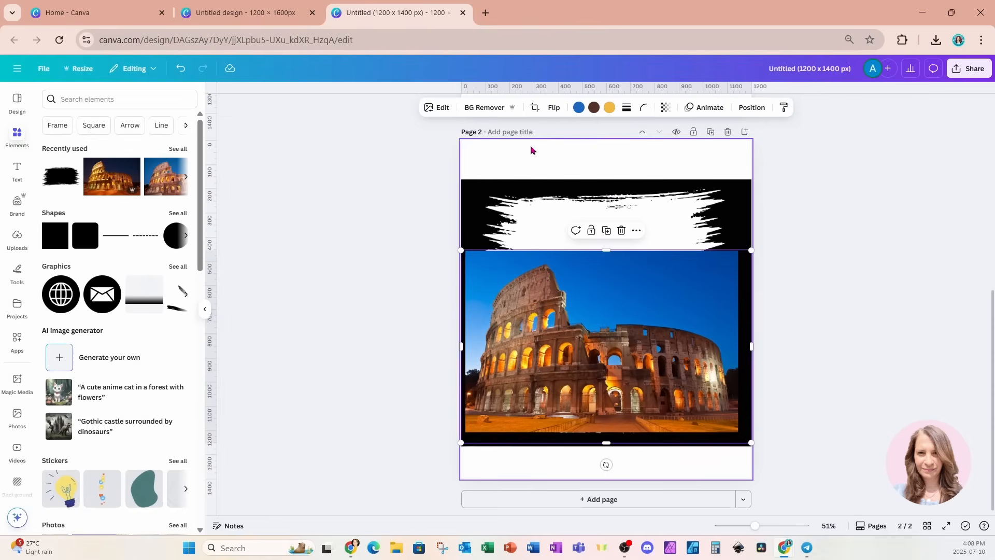
pyautogui.click(489, 107)
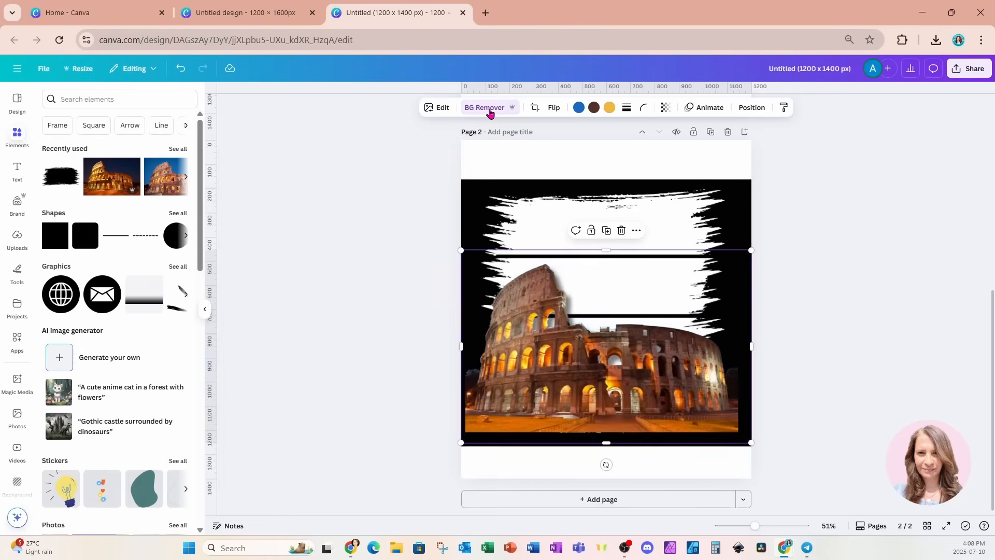
# Step: Move the Colosseum layer below the brush-stroke frame, then enlarge and reposition it so the building fills the strips
pyautogui.click(751, 107)
pyautogui.moveTo(156, 191); pyautogui.dragTo(155, 222)
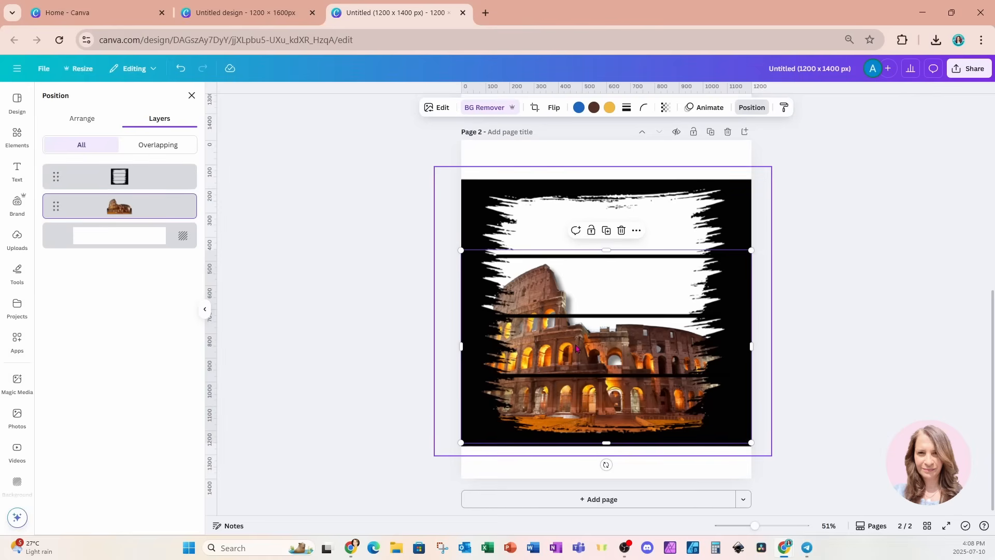
pyautogui.moveTo(576, 348)
pyautogui.mouseDown()
pyautogui.moveTo(607, 343)
pyautogui.moveTo(587, 344)
pyautogui.mouseUp()
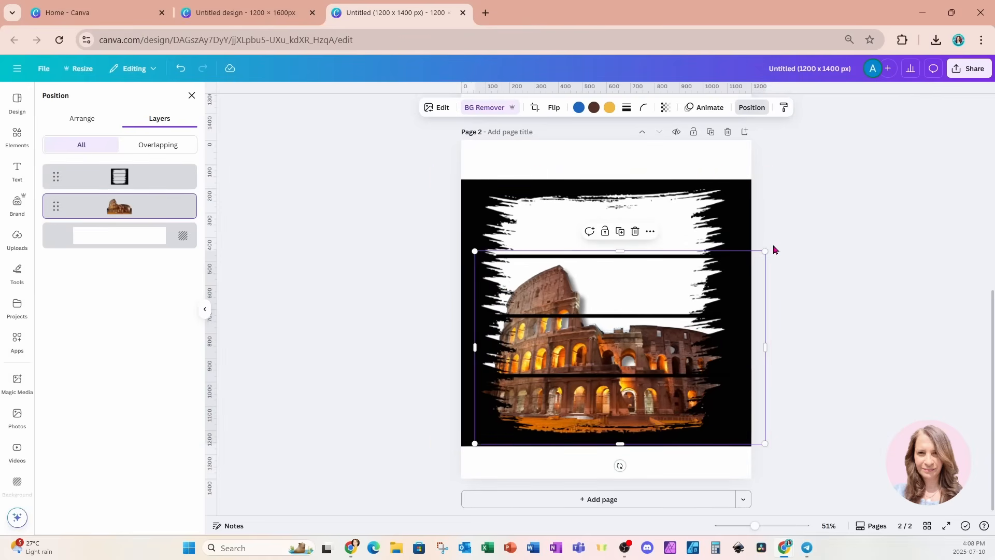
pyautogui.moveTo(764, 251); pyautogui.dragTo(866, 189)
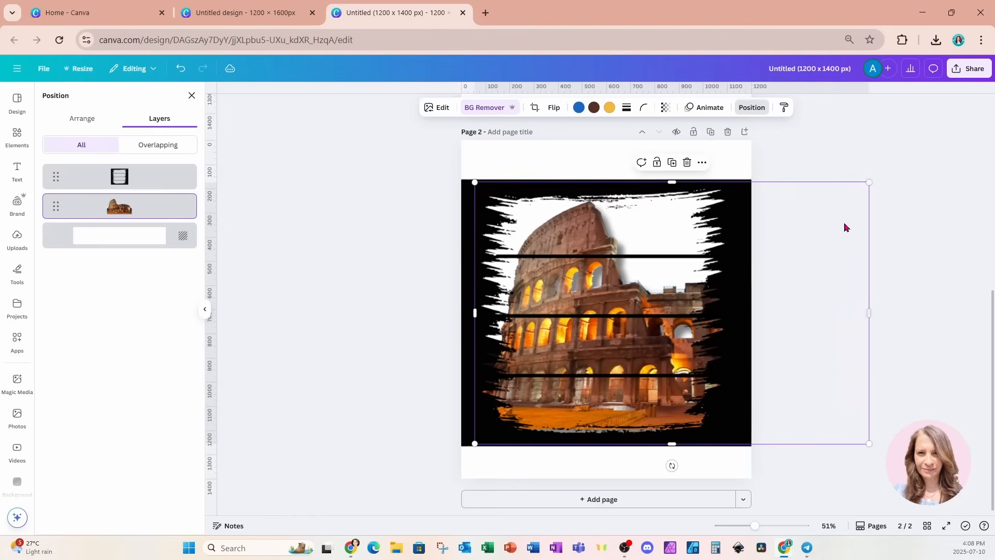
pyautogui.moveTo(808, 244); pyautogui.dragTo(810, 248)
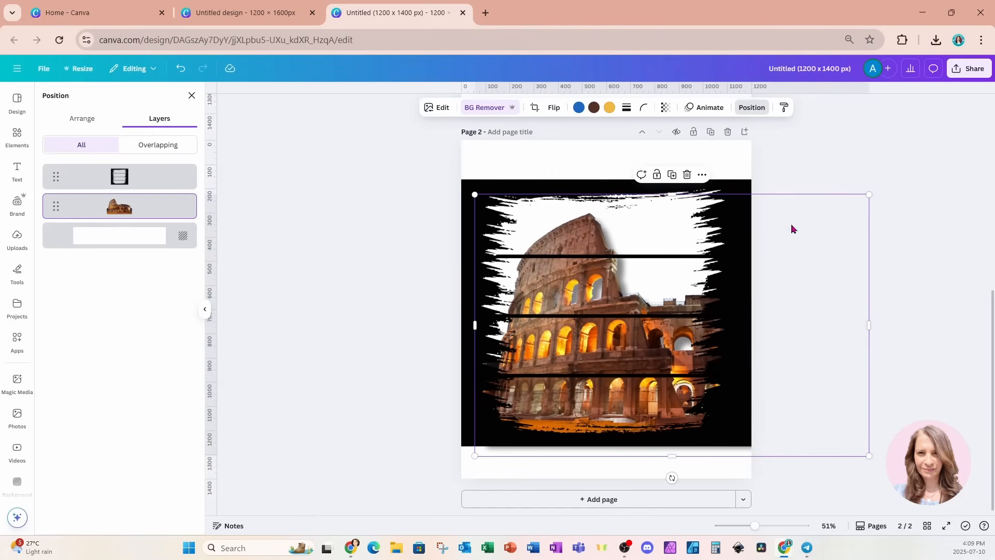
# Step: Search the elements for "blue watercolor background"
pyautogui.click(17, 136)
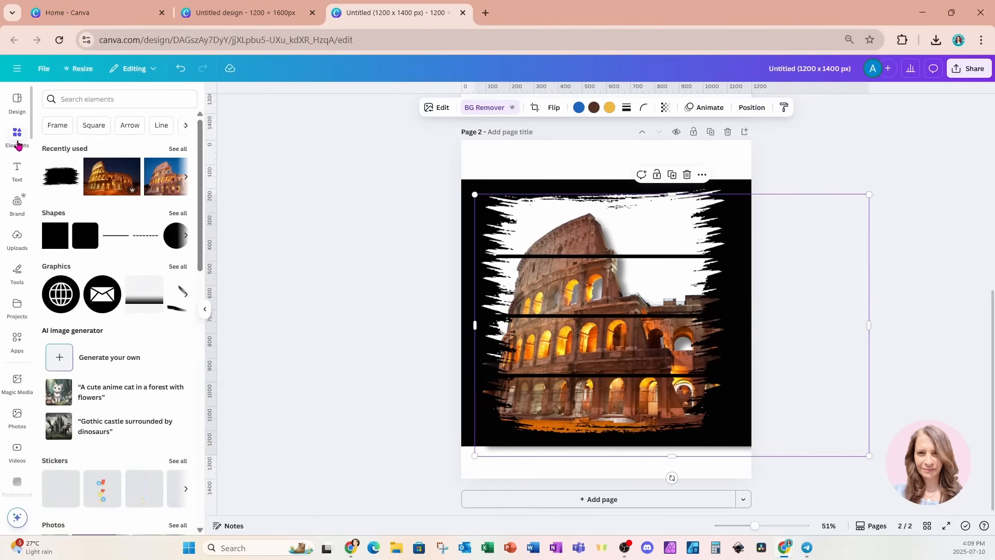
pyautogui.click(71, 96)
pyautogui.write('w')
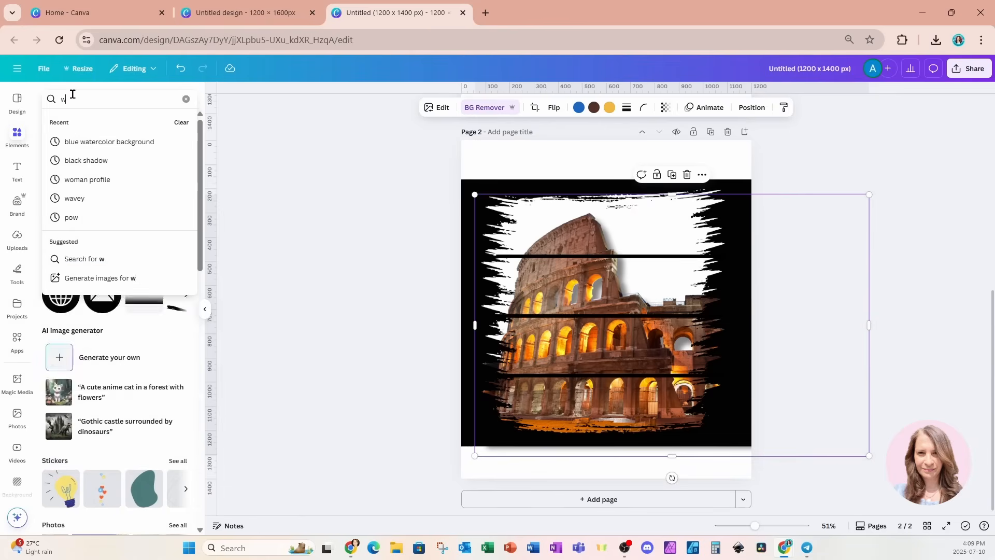
pyautogui.write('ater')
pyautogui.press('BackSpace')
pyautogui.press('BackSpace')
pyautogui.press('BackSpace')
pyautogui.press('BackSpace')
pyautogui.press('BackSpace')
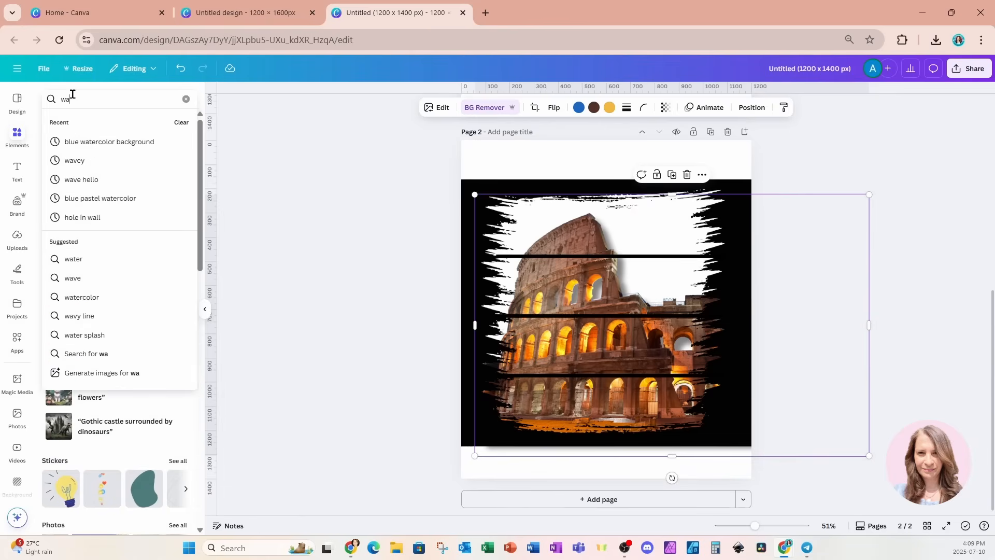
pyautogui.write('blue water')
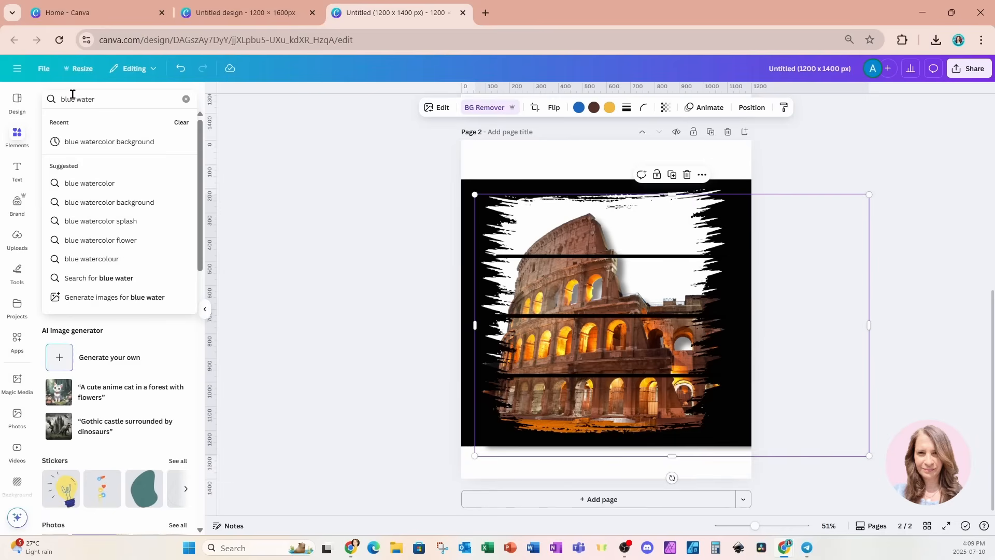
pyautogui.write('color background')
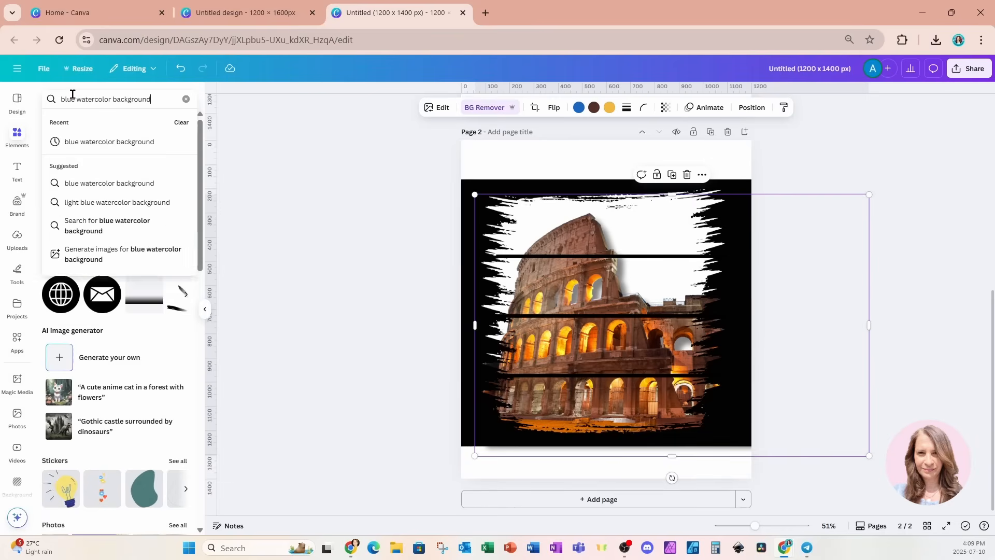
pyautogui.press('Return')
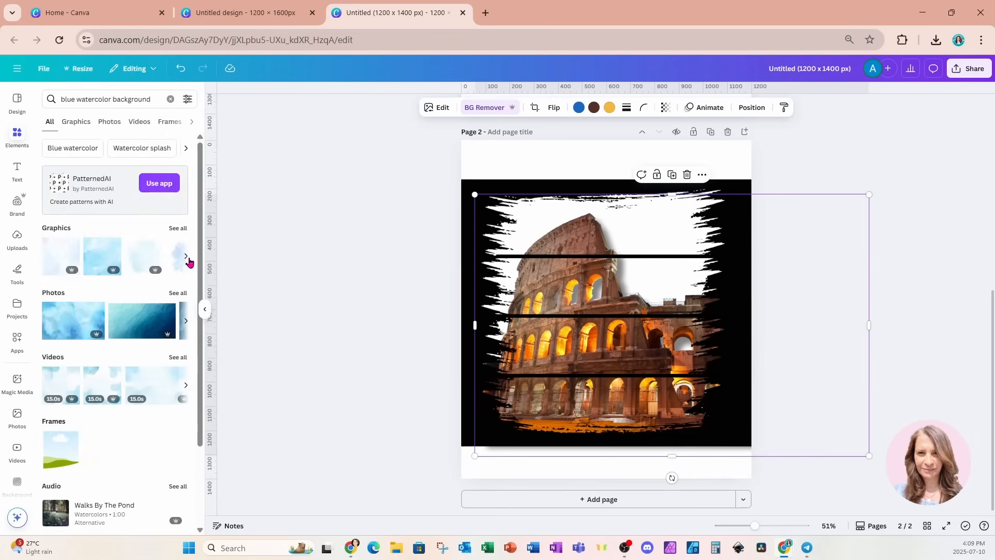
# Step: Browse all matching graphics and add the square turquoise watercolor background to page 2
pyautogui.click(178, 229)
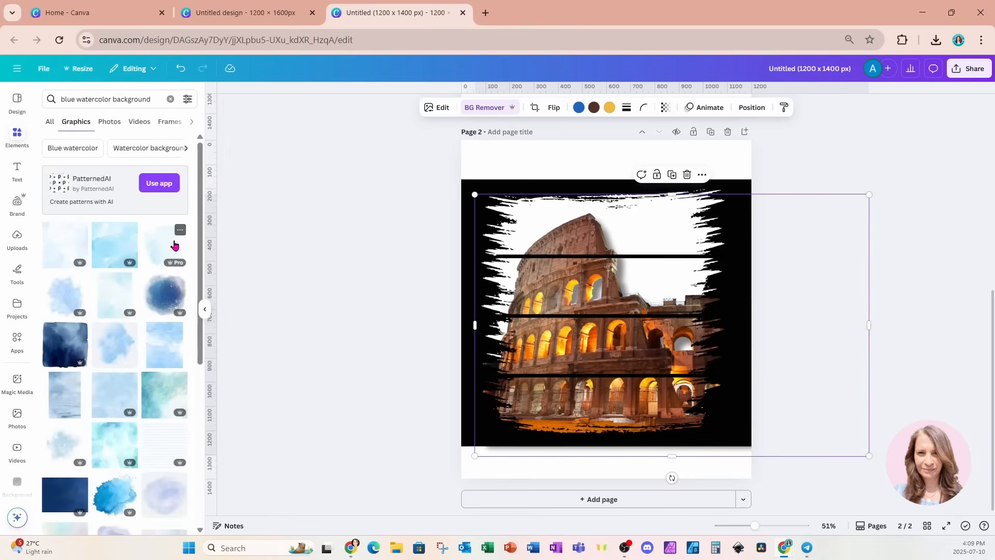
pyautogui.scroll(-5, 161, 345)
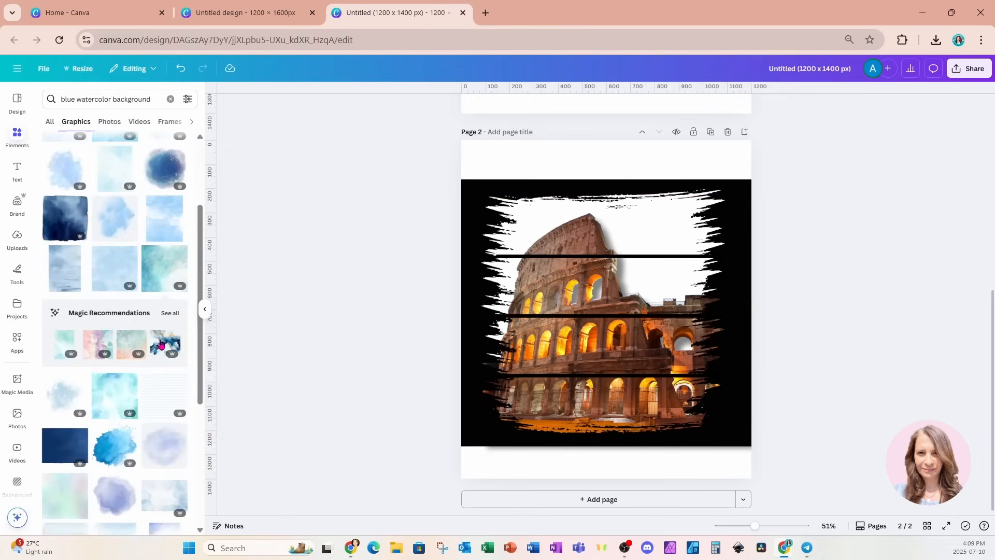
pyautogui.click(114, 399)
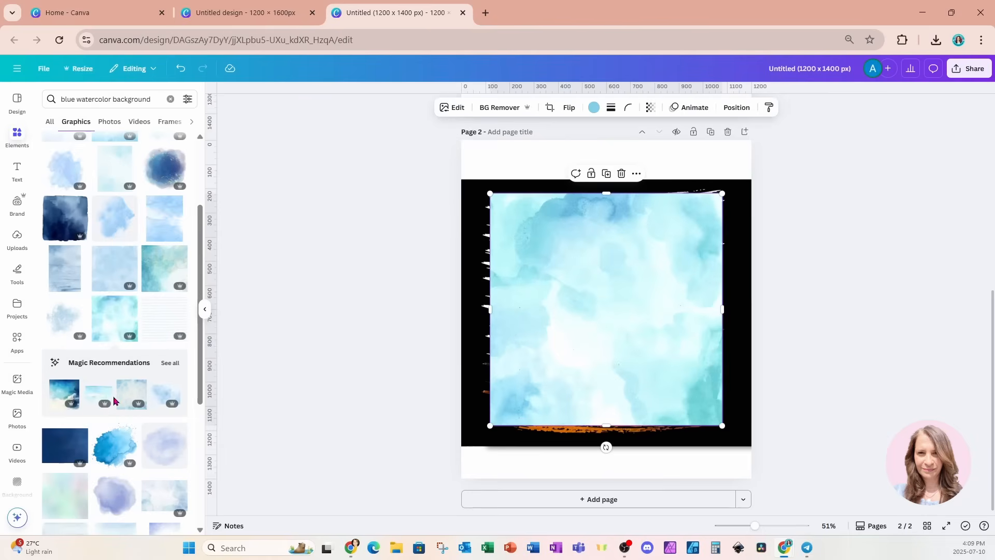
# Step: Enlarge the turquoise watercolor to cover the brush-stroke area and move its layer below the Colosseum
pyautogui.moveTo(538, 377); pyautogui.dragTo(523, 372)
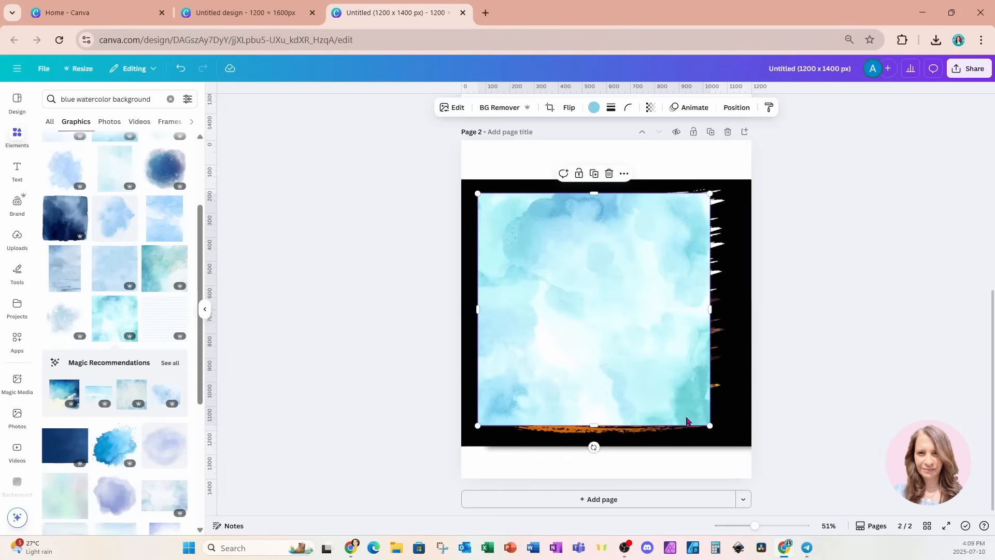
pyautogui.moveTo(594, 426); pyautogui.dragTo(732, 452)
pyautogui.moveTo(661, 409); pyautogui.dragTo(658, 397)
pyautogui.click(736, 107)
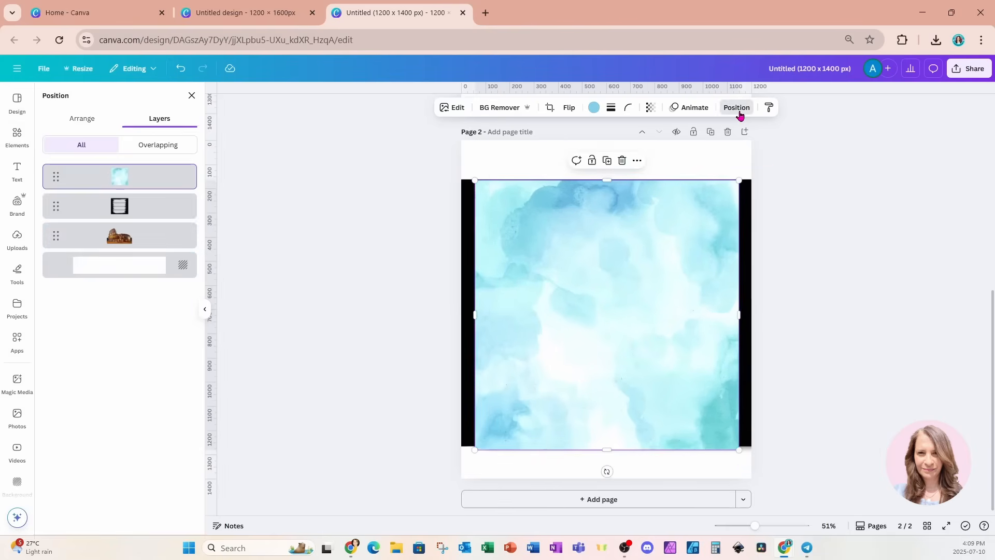
pyautogui.moveTo(158, 186); pyautogui.dragTo(154, 245)
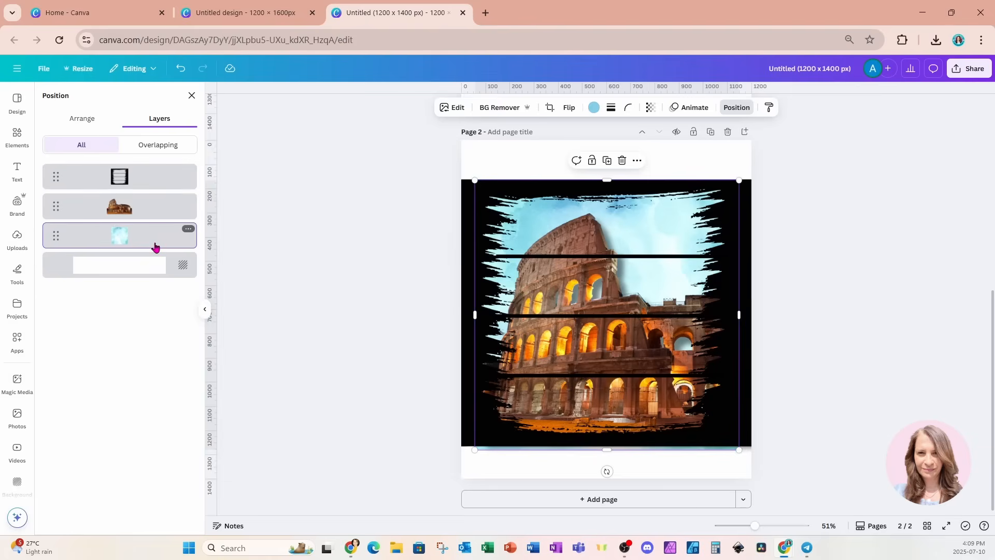
# Step: Duplicate the Colosseum cut-out and place the copy above the frame, offset to the right of the original
pyautogui.click(134, 204)
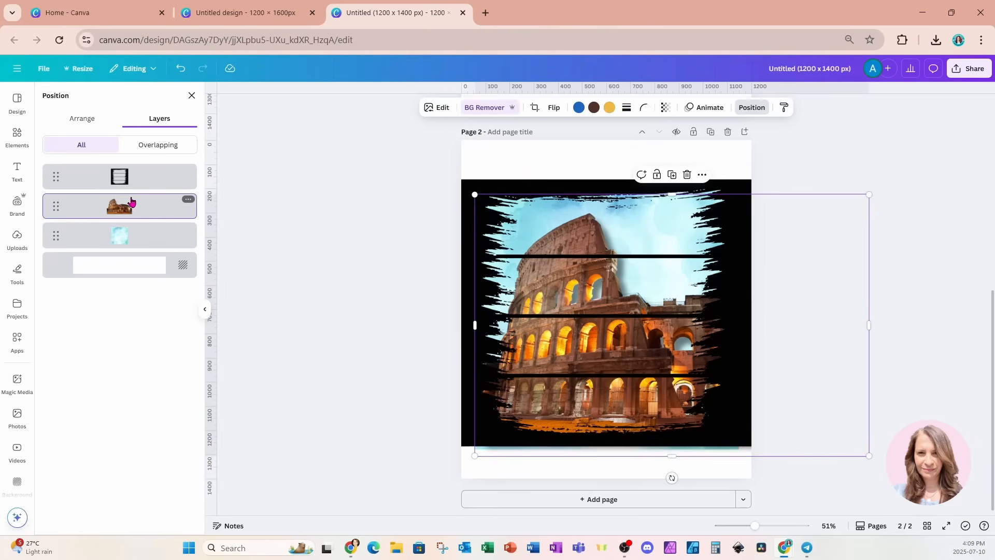
pyautogui.click(671, 175)
pyautogui.moveTo(652, 323); pyautogui.dragTo(760, 370)
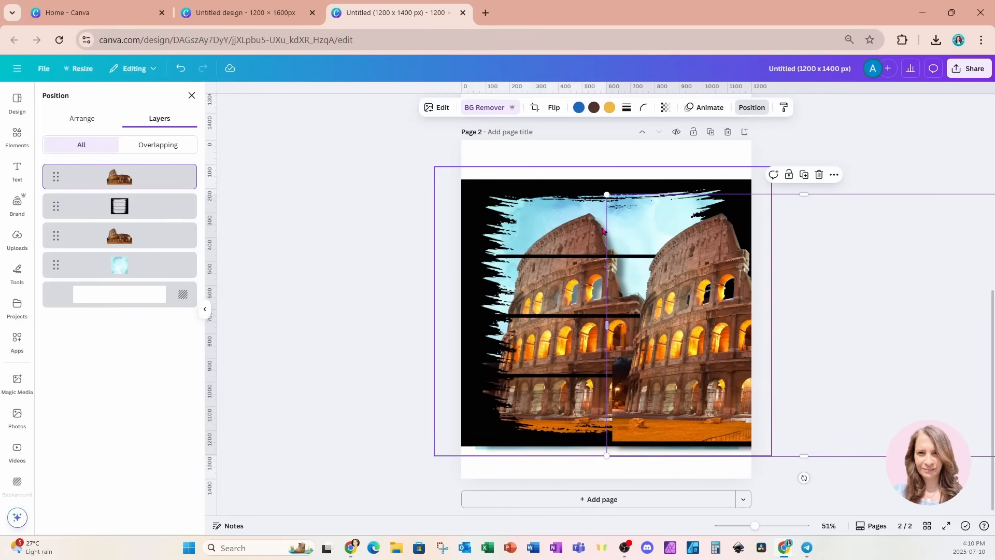
# Step: Apply a Custom duotone to the brush-stroke frame with both shadows and highlights set to #FFFFFF
pyautogui.click(482, 193)
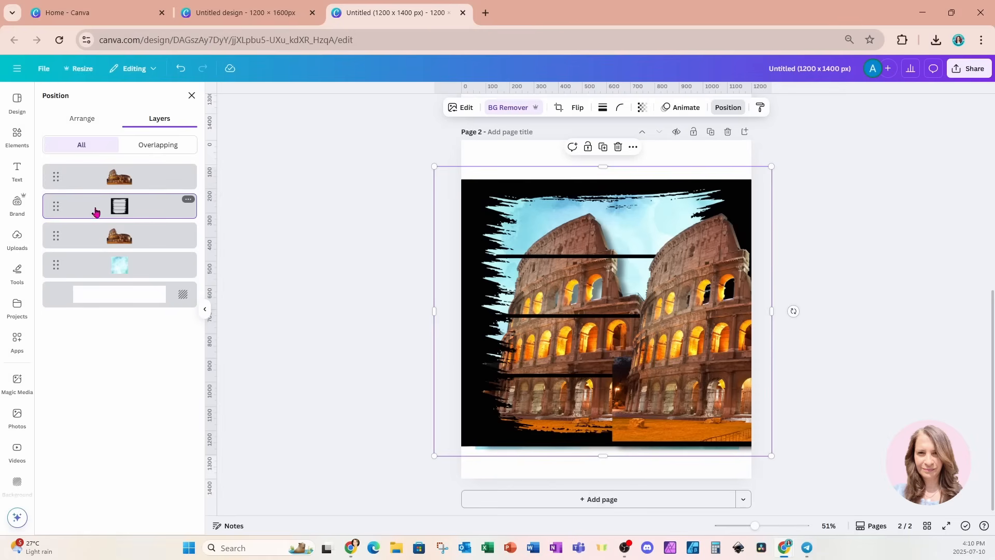
pyautogui.click(457, 108)
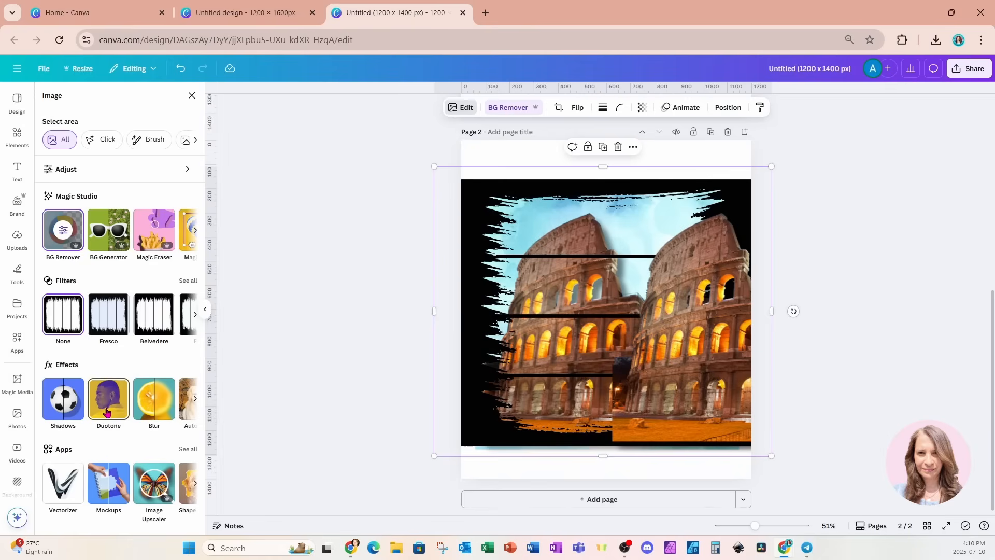
pyautogui.click(108, 411)
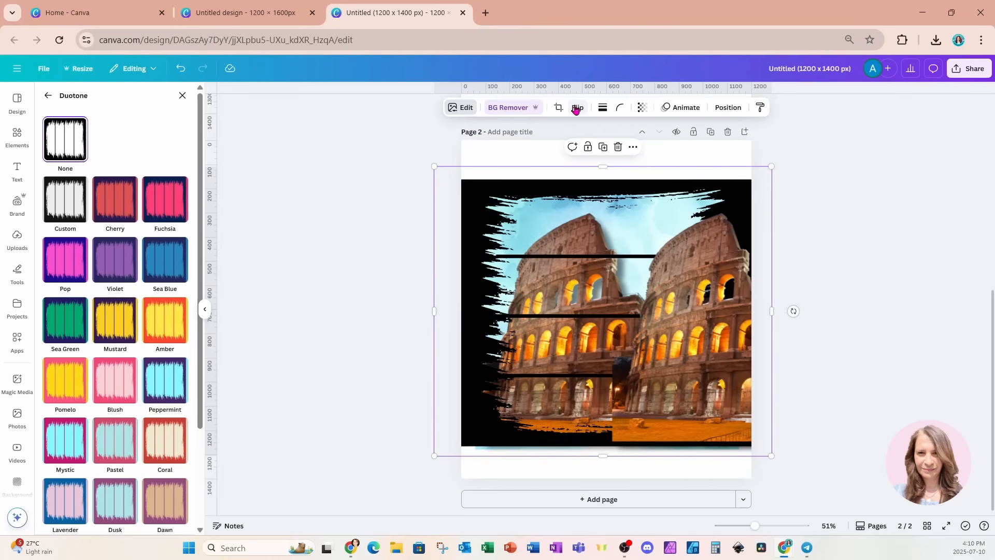
pyautogui.click(66, 209)
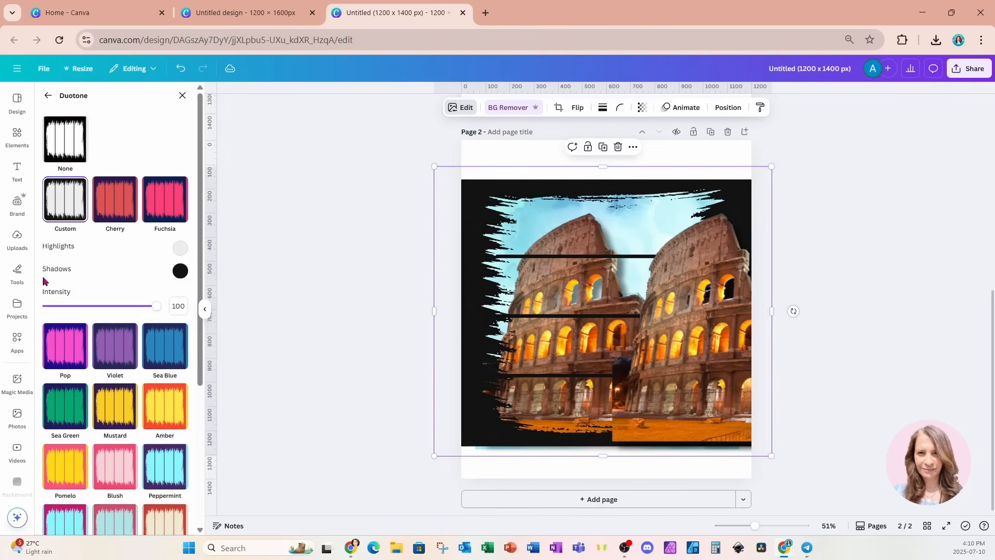
pyautogui.click(180, 270)
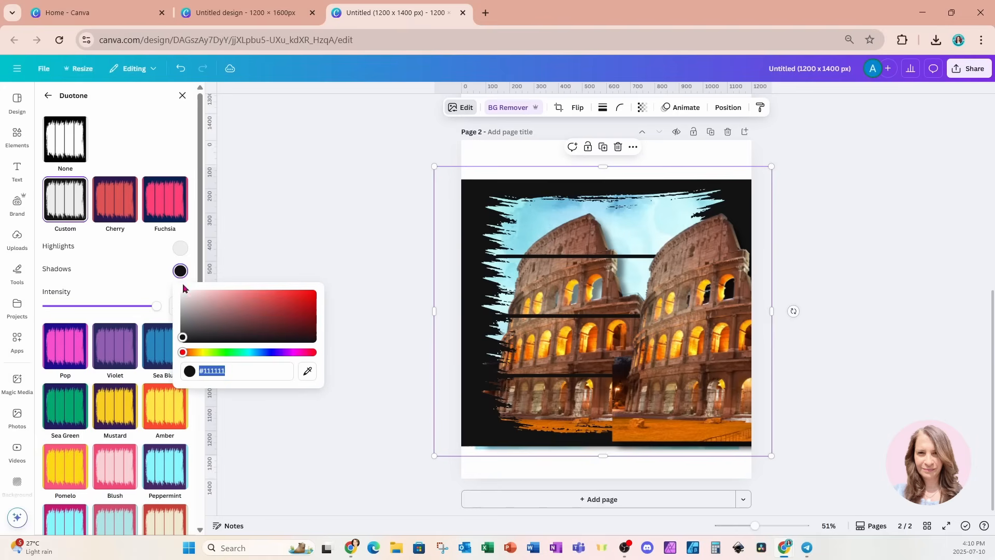
pyautogui.click(187, 334)
pyautogui.moveTo(187, 334); pyautogui.dragTo(171, 289)
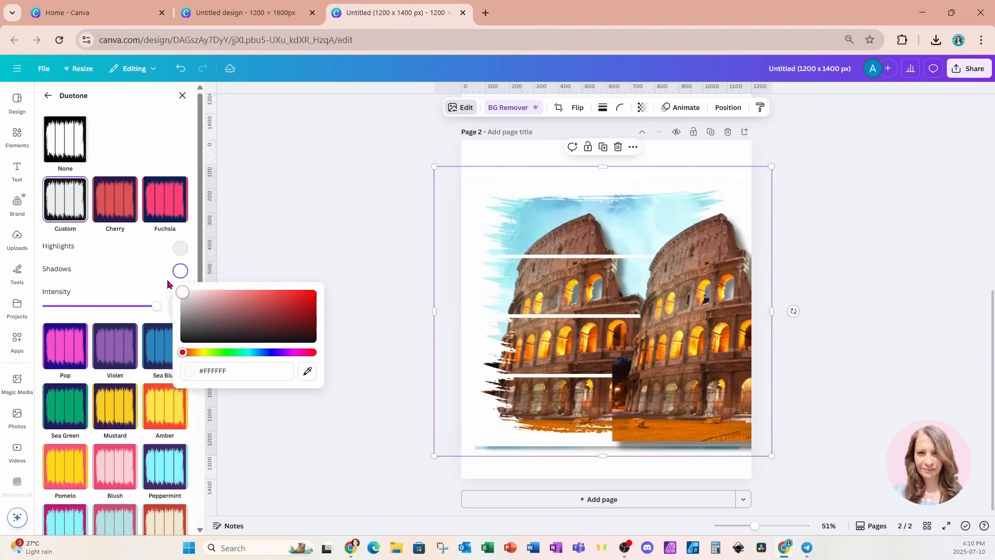
pyautogui.click(180, 248)
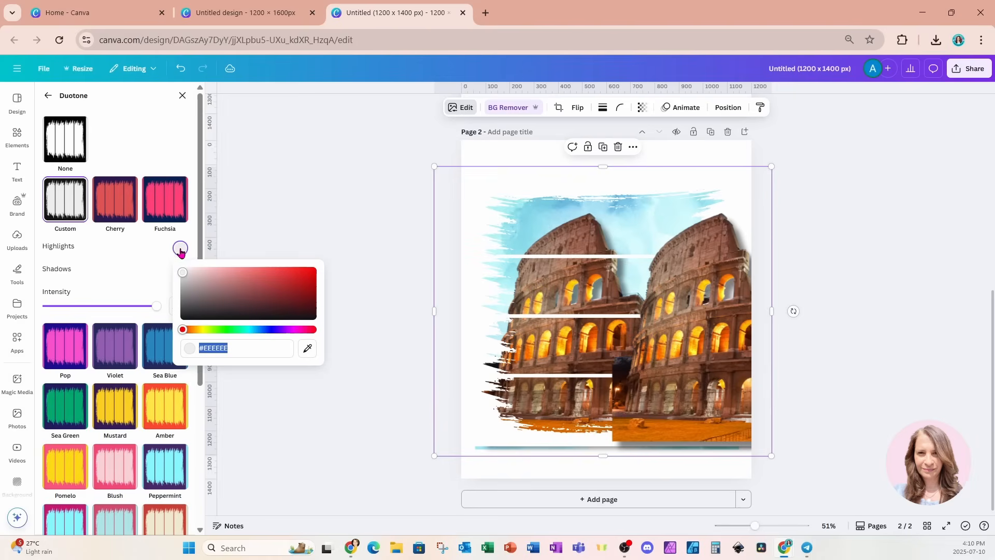
pyautogui.click(180, 276)
pyautogui.moveTo(181, 275); pyautogui.dragTo(179, 268)
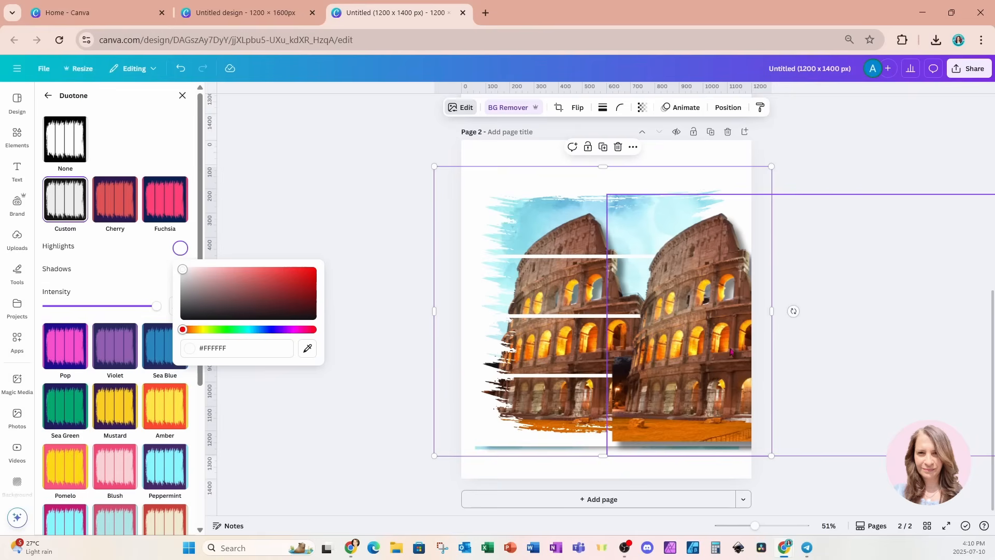
# Step: Align the Colosseum copy over the original and crop it from the right and bottom to its upper-left part
pyautogui.click(731, 380)
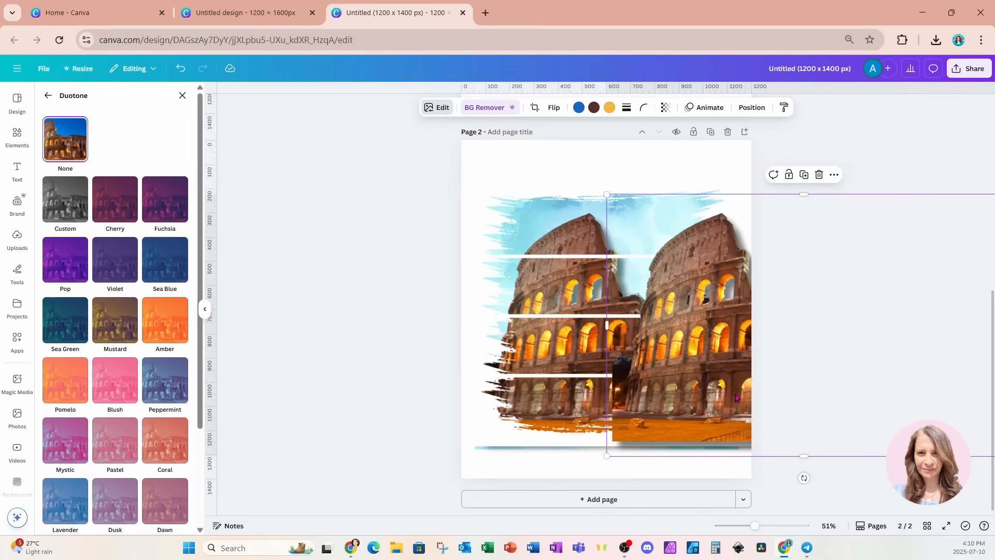
pyautogui.moveTo(735, 398); pyautogui.dragTo(617, 385)
pyautogui.moveTo(641, 387); pyautogui.dragTo(604, 388)
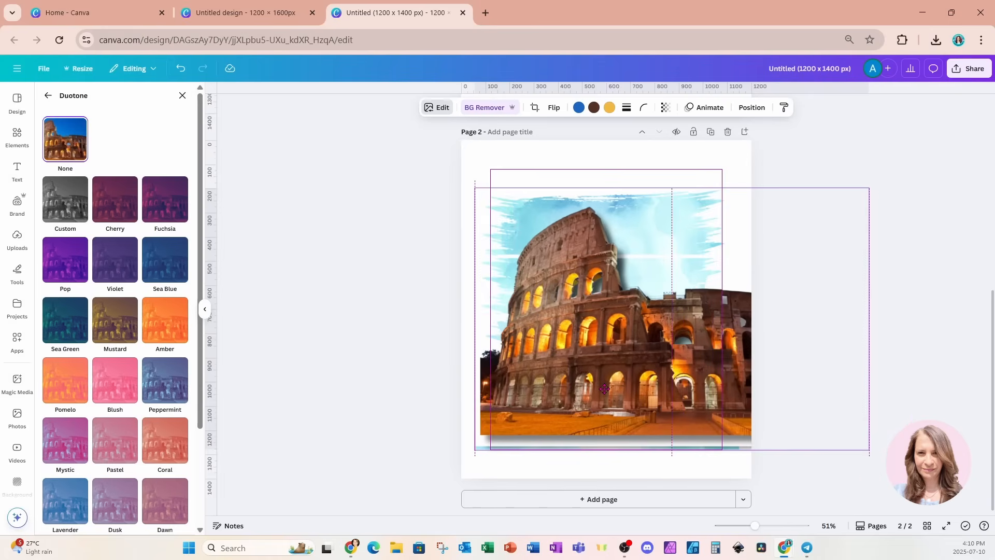
pyautogui.moveTo(868, 319); pyautogui.dragTo(678, 324)
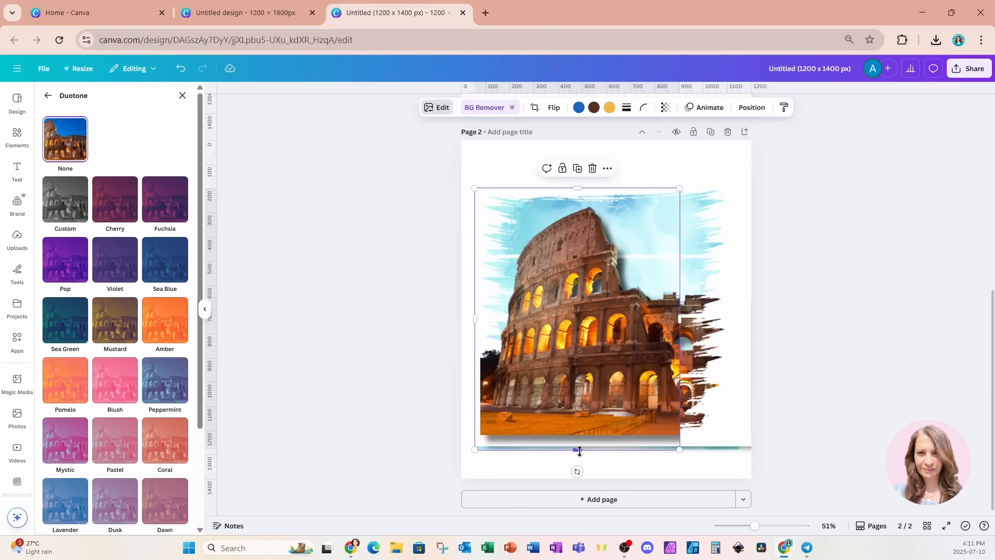
pyautogui.moveTo(580, 451); pyautogui.dragTo(570, 263)
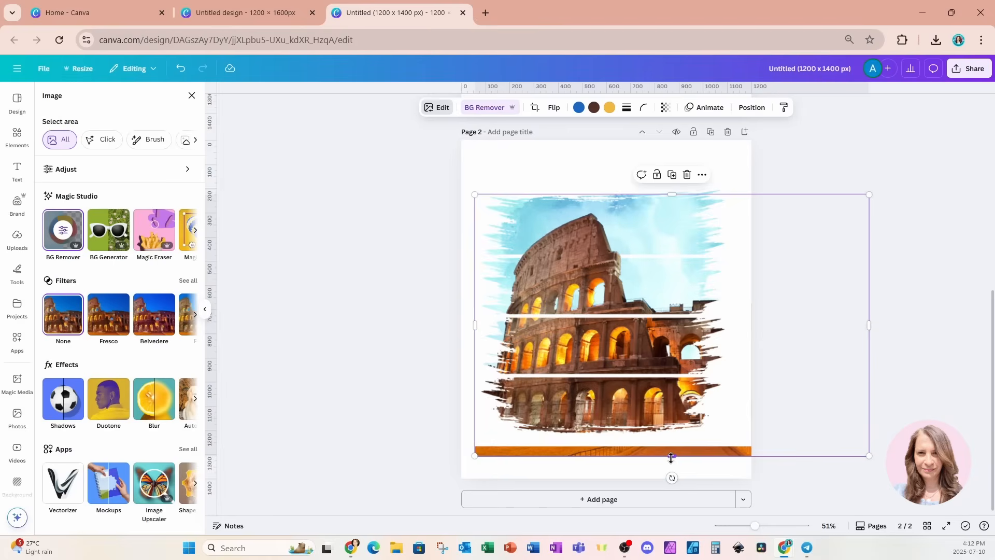
# Step: Crop the bottom edges of the original Colosseum and the watercolor background so neither shows beneath the brush-stroke frame
pyautogui.moveTo(670, 459); pyautogui.dragTo(670, 441)
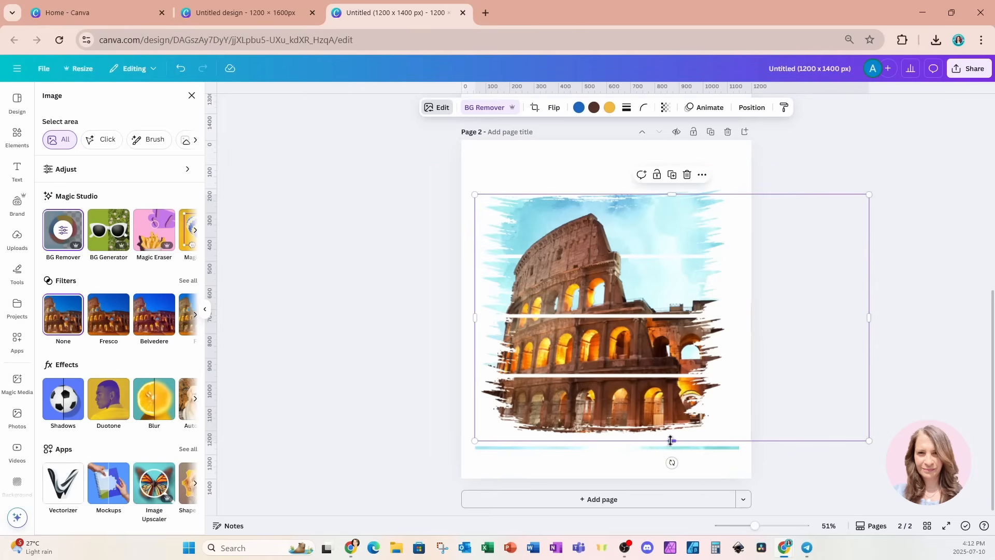
pyautogui.click(752, 107)
pyautogui.click(124, 268)
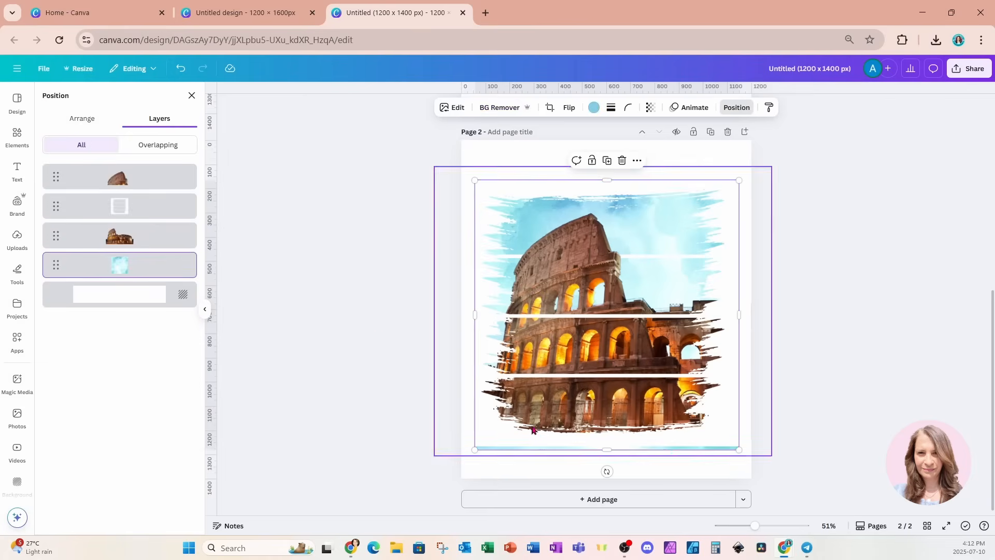
pyautogui.moveTo(605, 450); pyautogui.dragTo(606, 446)
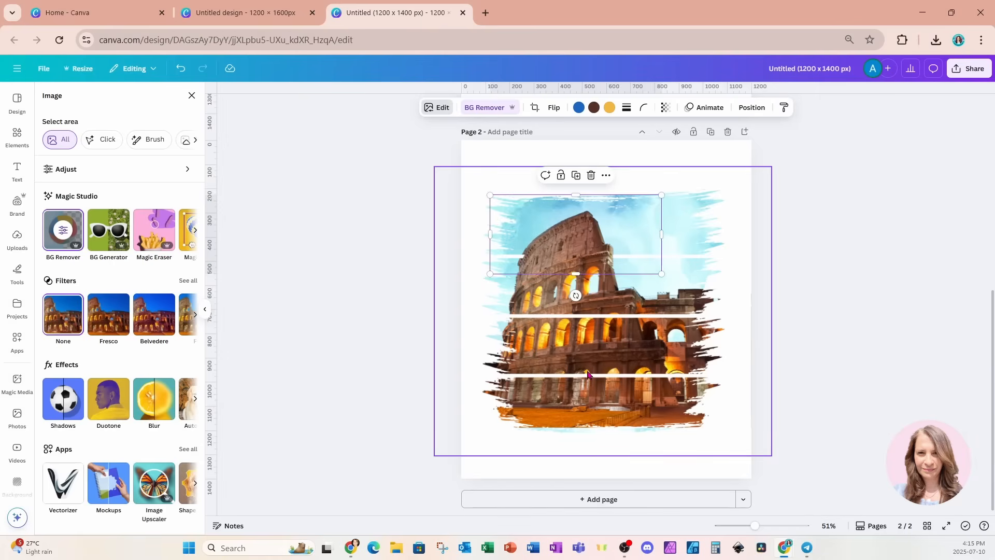
# Step: Apply a Drop shadow to the cropped upper Colosseum piece
pyautogui.click(442, 111)
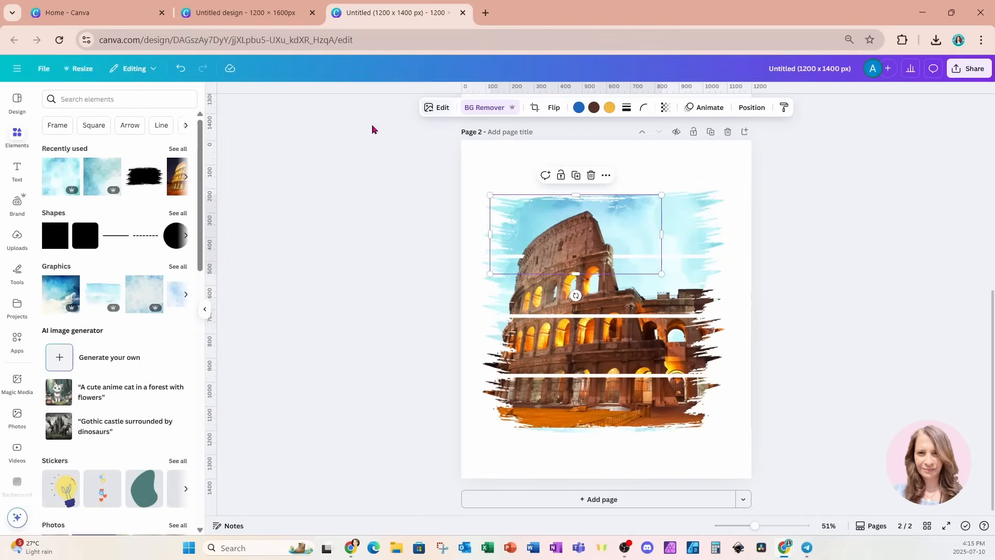
pyautogui.click(441, 109)
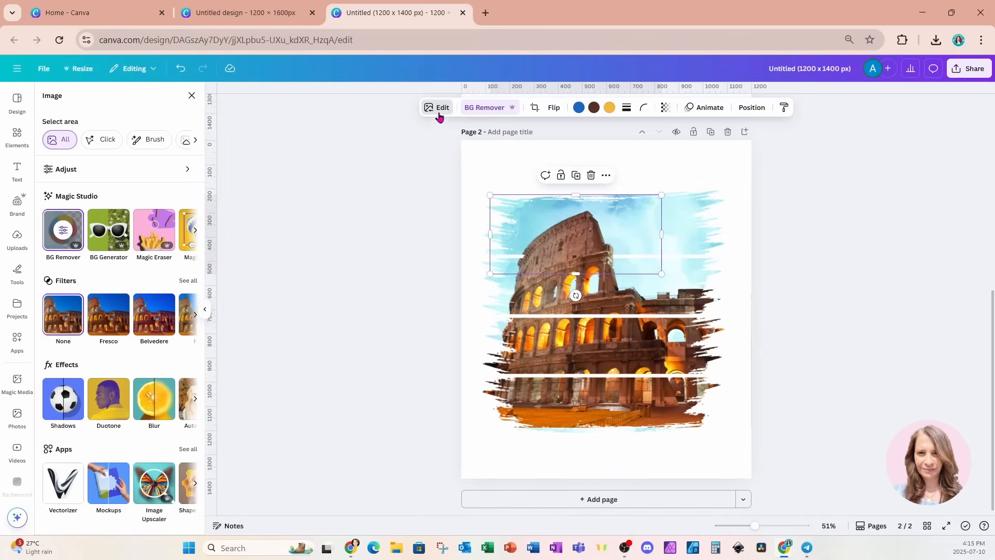
pyautogui.click(69, 411)
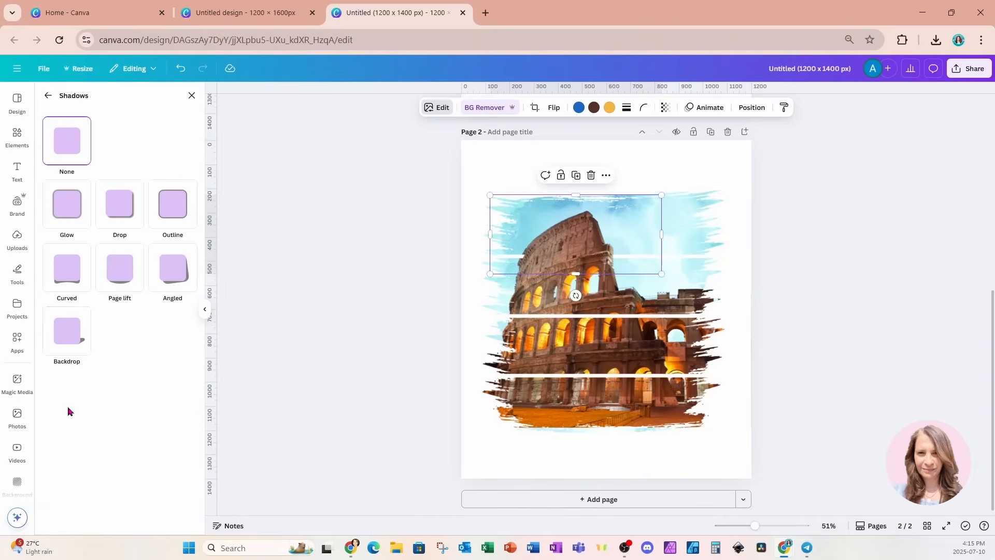
pyautogui.click(126, 218)
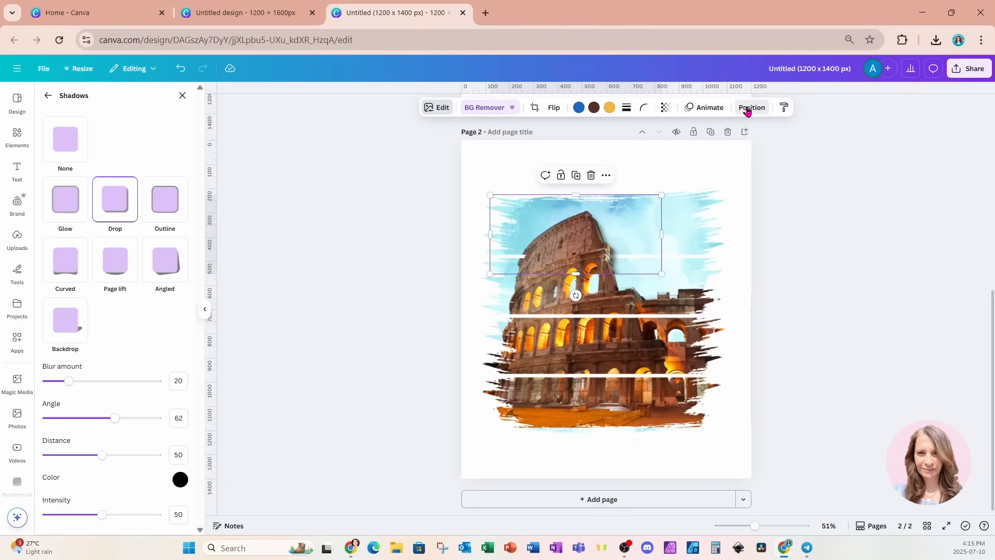
# Step: Select the full Colosseum layer beneath the frame and give it a Drop shadow as well
pyautogui.click(749, 107)
pyautogui.click(133, 237)
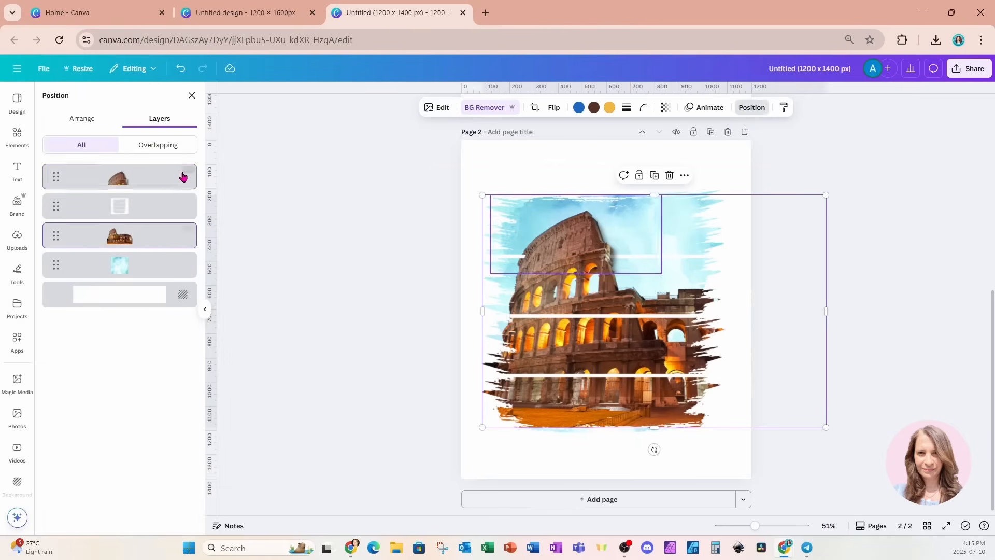
pyautogui.click(192, 96)
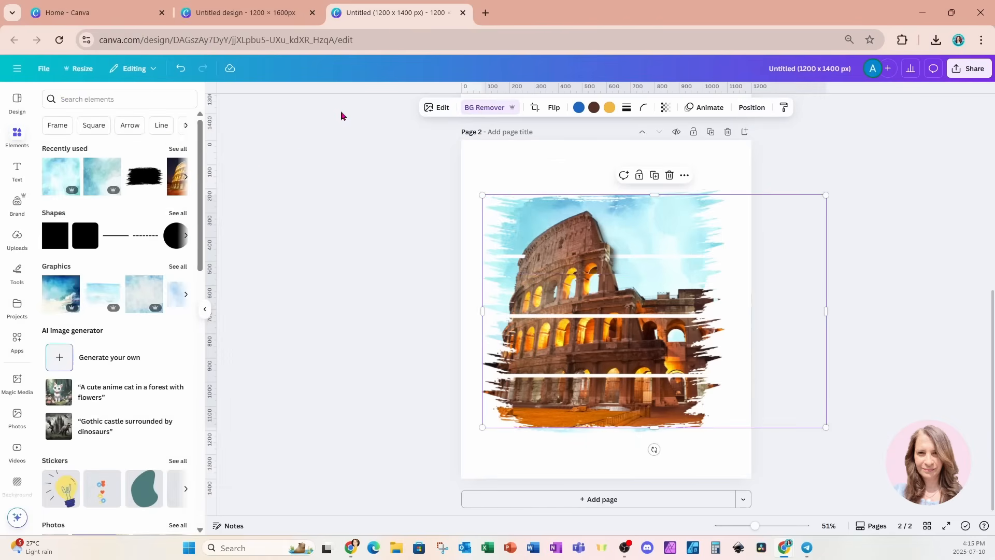
pyautogui.click(437, 108)
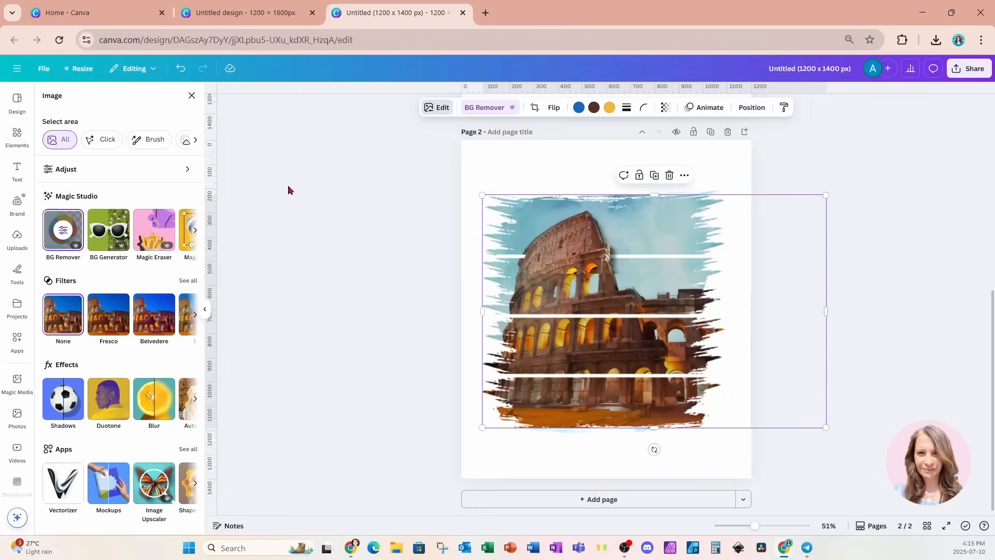
pyautogui.click(67, 403)
pyautogui.click(123, 220)
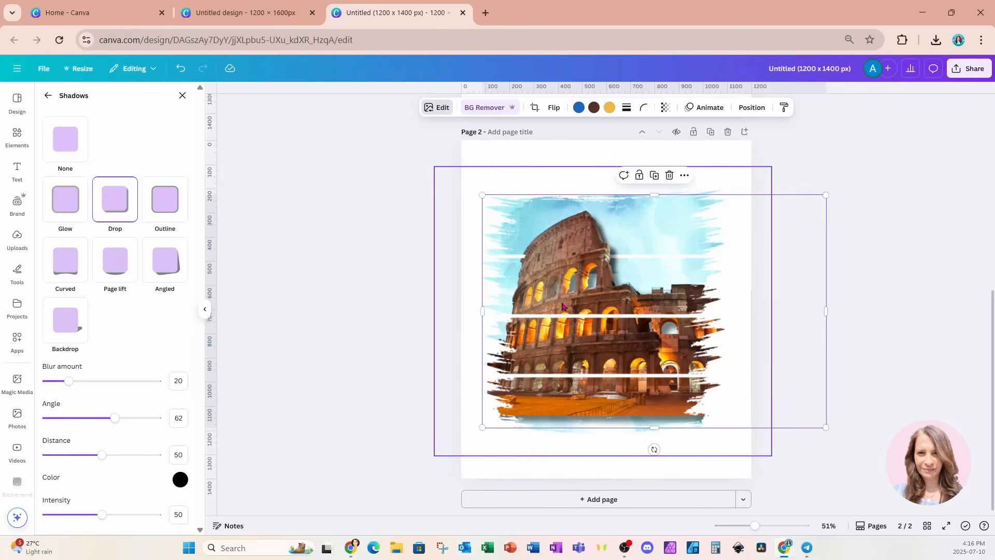
# Step: Realign the upper Colosseum piece with the layer beneath, then enlarge all the artwork elements together to fill the page width
pyautogui.click(568, 253)
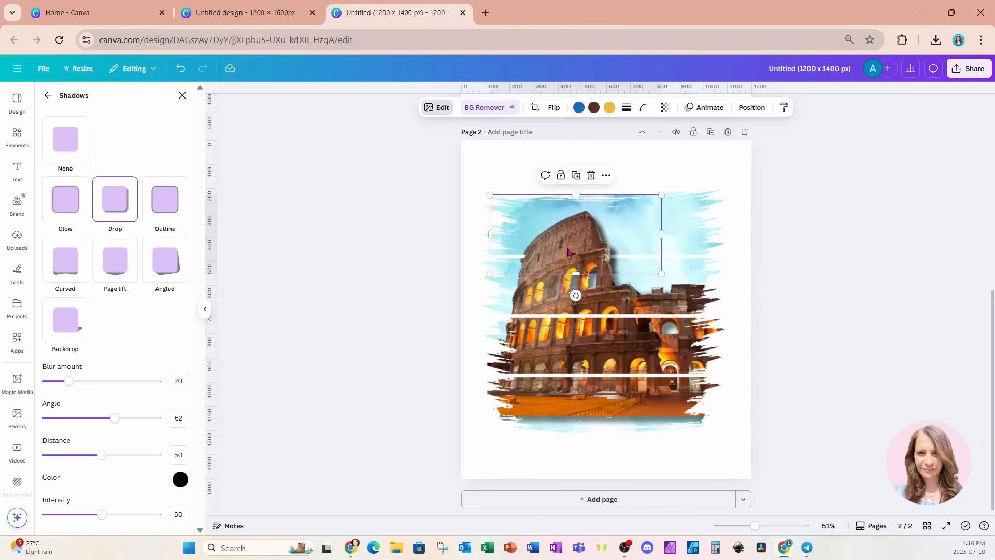
pyautogui.moveTo(568, 252); pyautogui.dragTo(567, 247)
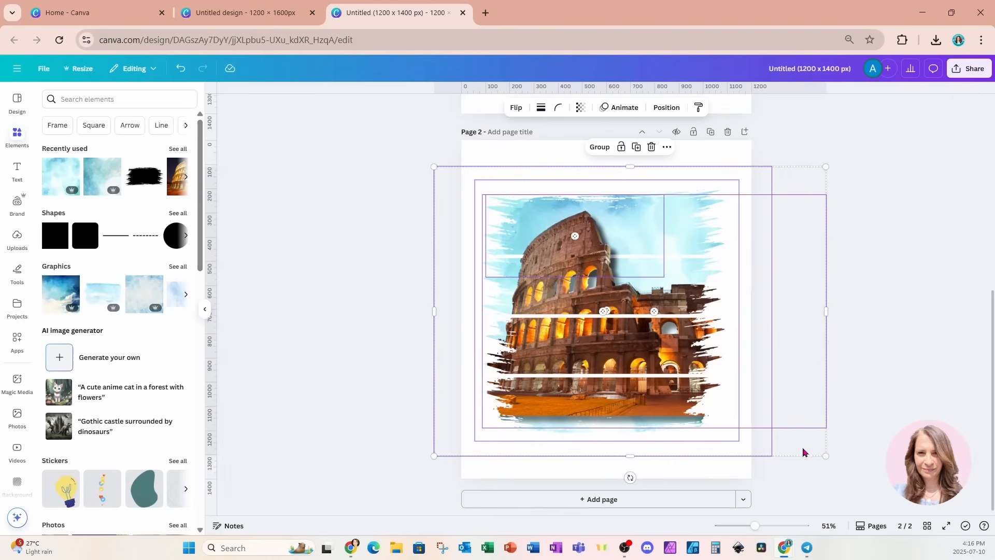
pyautogui.moveTo(824, 454); pyautogui.dragTo(786, 431)
pyautogui.click(886, 328)
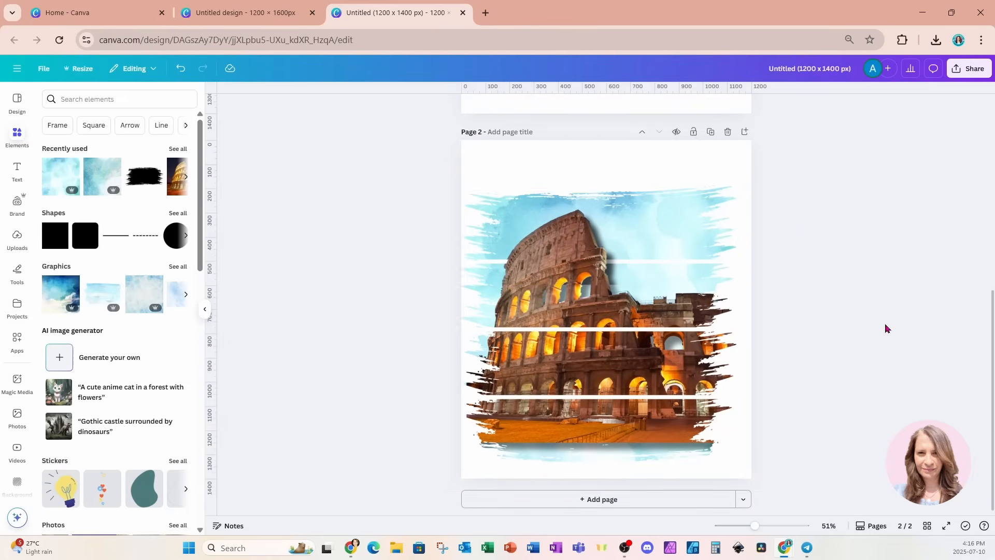
# Step: Add a heading reading "Italy" over the sky to the right of the Colosseum's top and enlarge it to font size 163
pyautogui.click(19, 176)
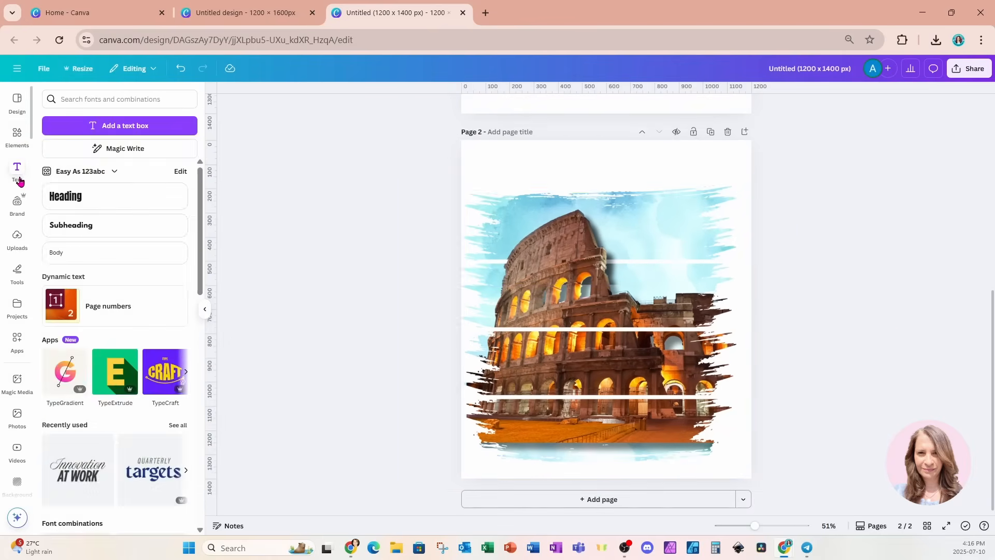
pyautogui.click(58, 199)
pyautogui.moveTo(610, 345); pyautogui.dragTo(667, 241)
pyautogui.click(675, 214)
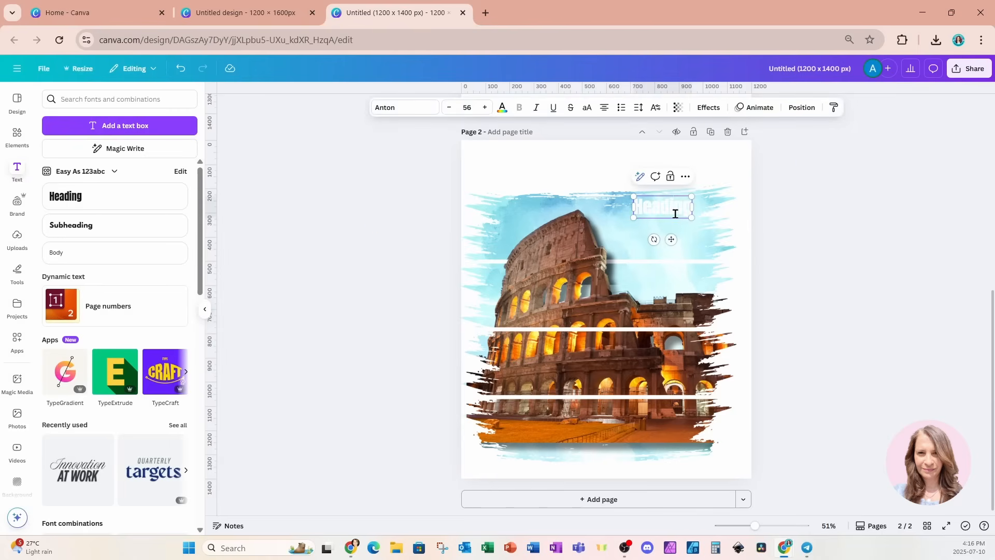
pyautogui.doubleClick(675, 214)
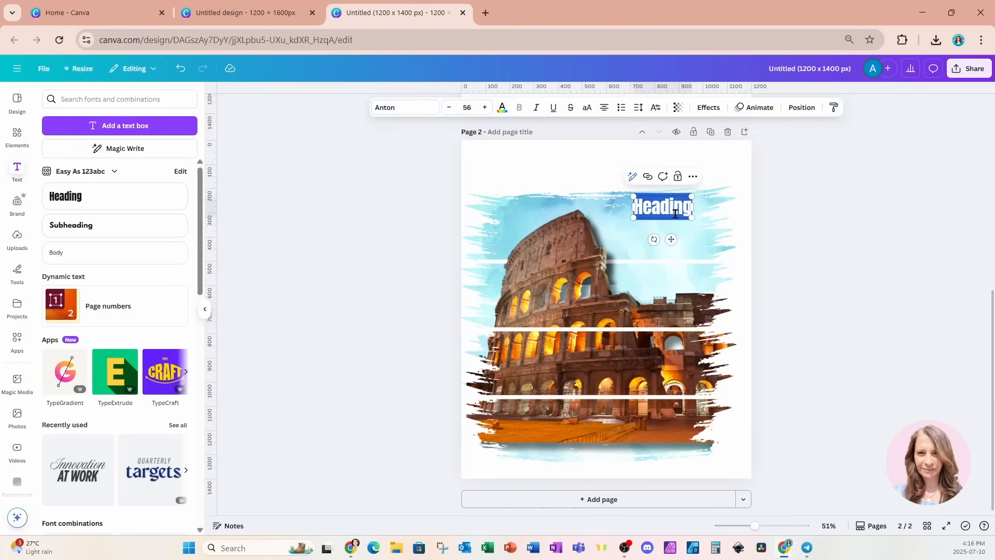
pyautogui.press('BackSpace')
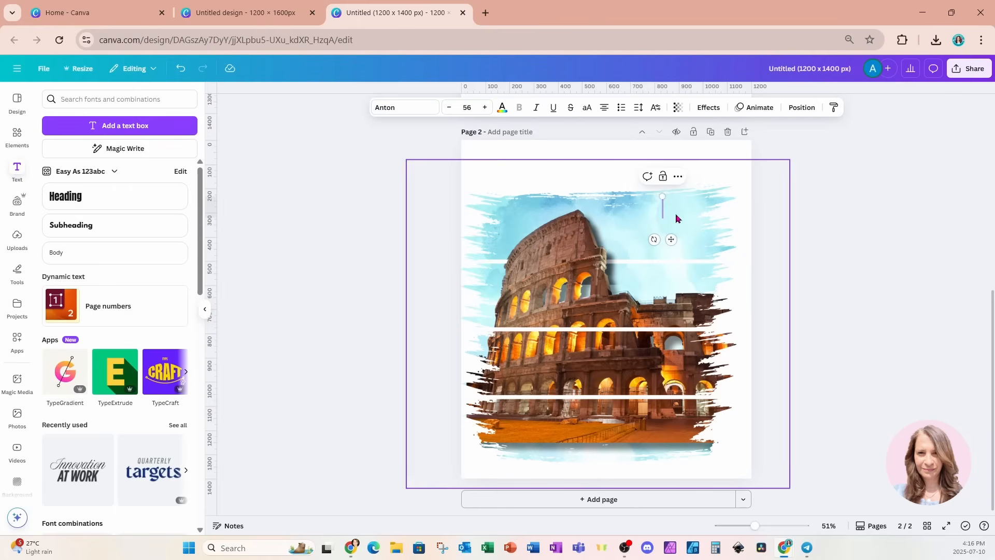
pyautogui.write('Italy')
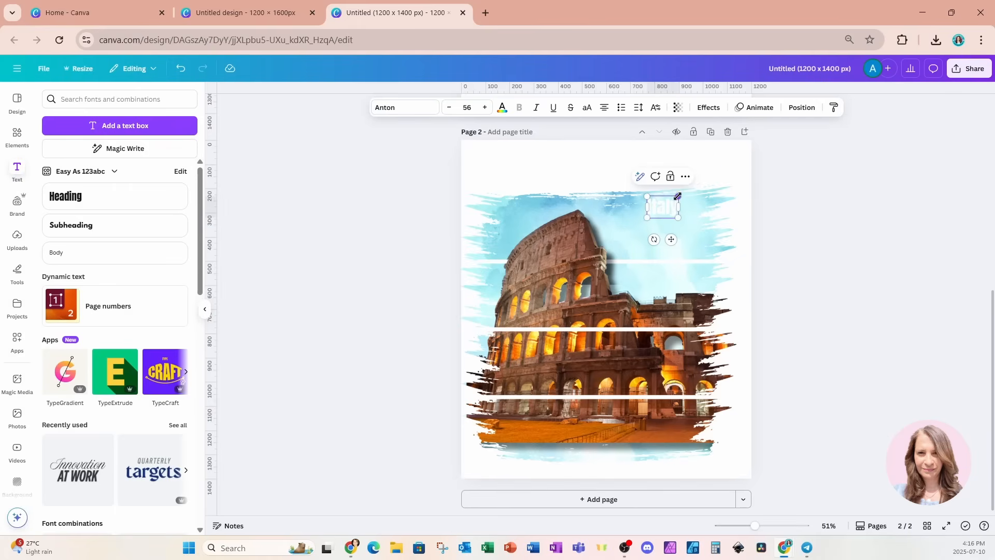
pyautogui.moveTo(677, 196); pyautogui.dragTo(754, 183)
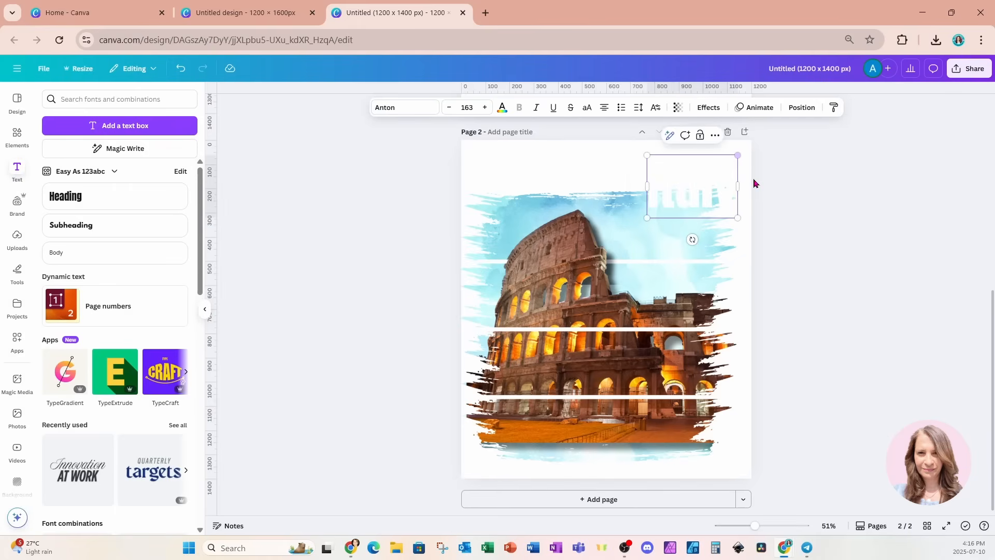
# Step: Colour the "Italy" heading black and shift it slightly down and left onto the blue watercolor sky beside the Colosseum
pyautogui.click(502, 108)
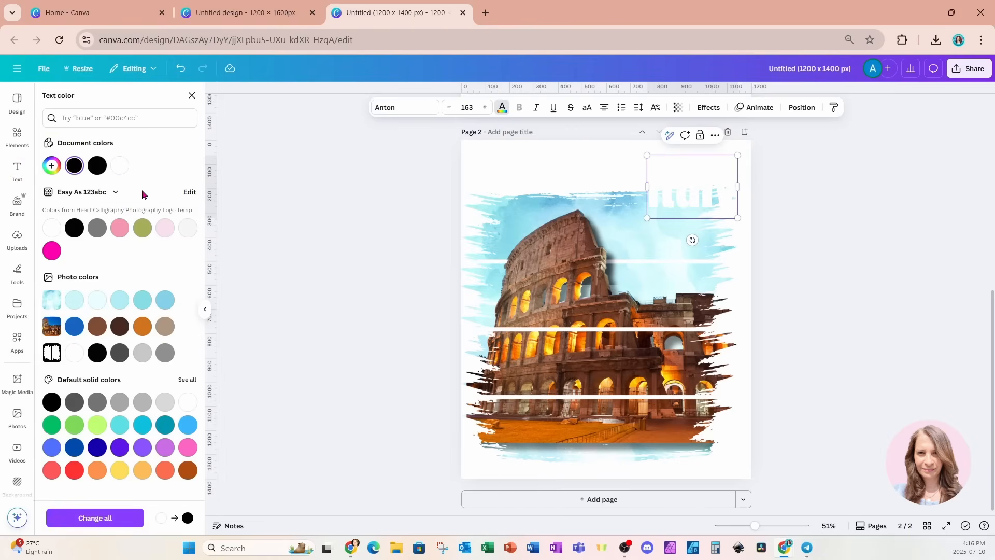
pyautogui.click(73, 172)
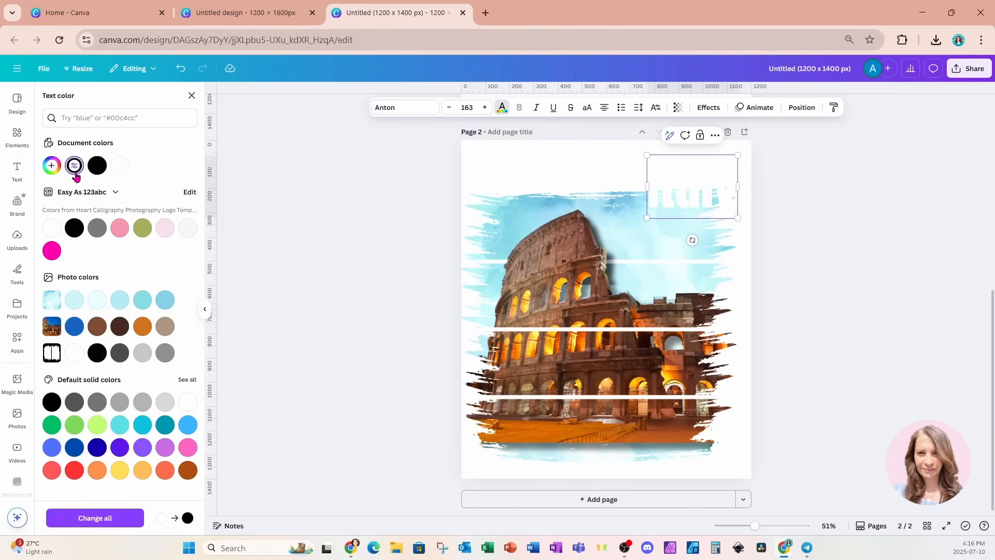
pyautogui.click(714, 196)
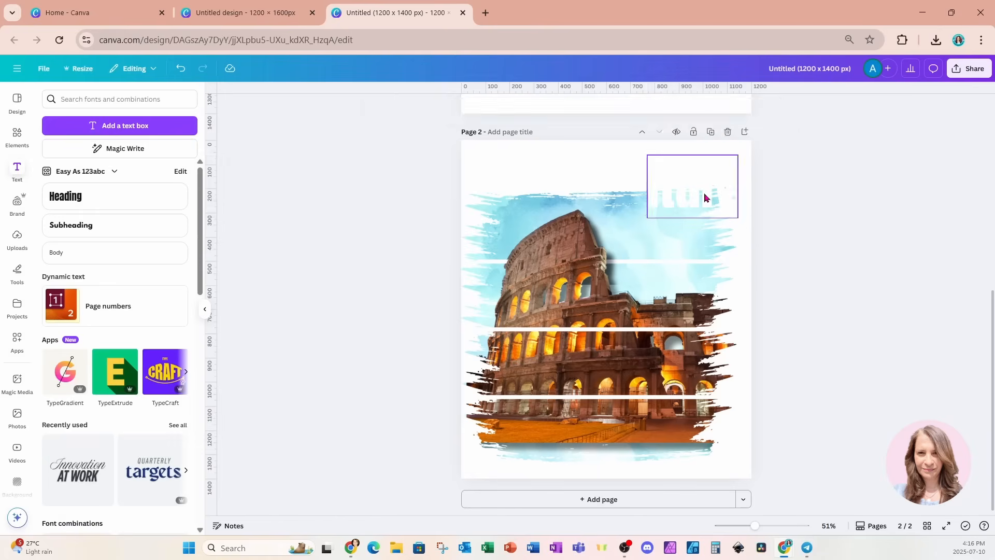
pyautogui.click(502, 107)
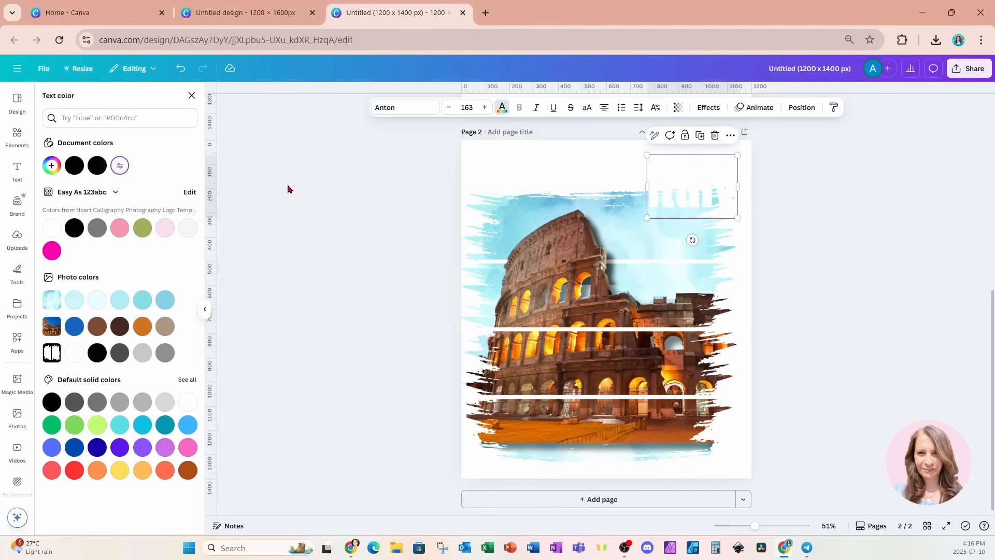
pyautogui.click(97, 166)
pyautogui.moveTo(728, 197); pyautogui.dragTo(707, 219)
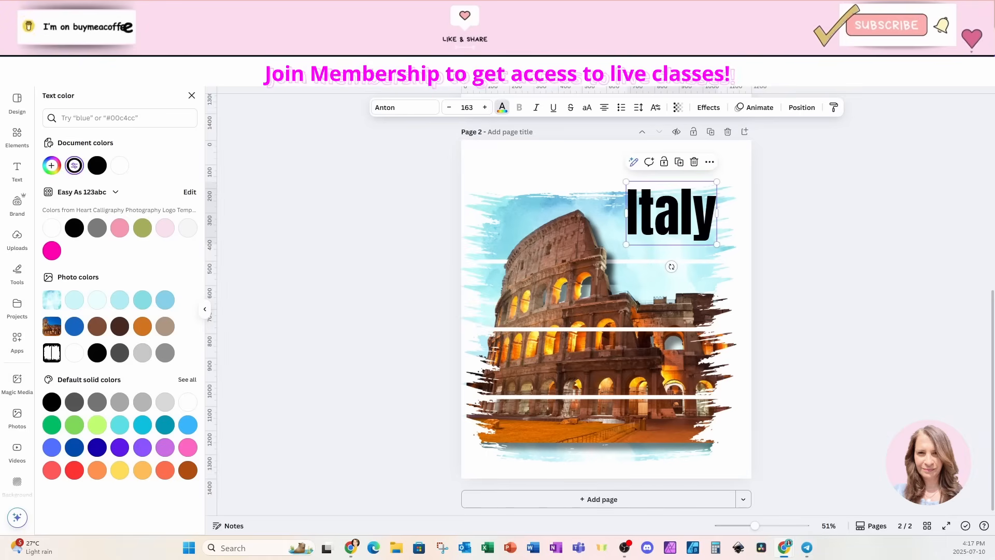
pyautogui.click(796, 271)
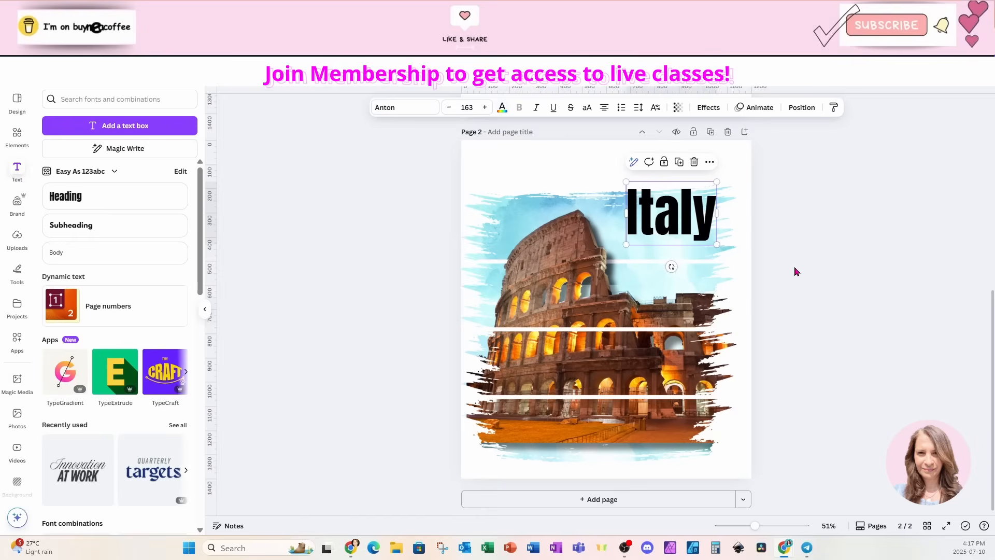
pyautogui.click(796, 271)
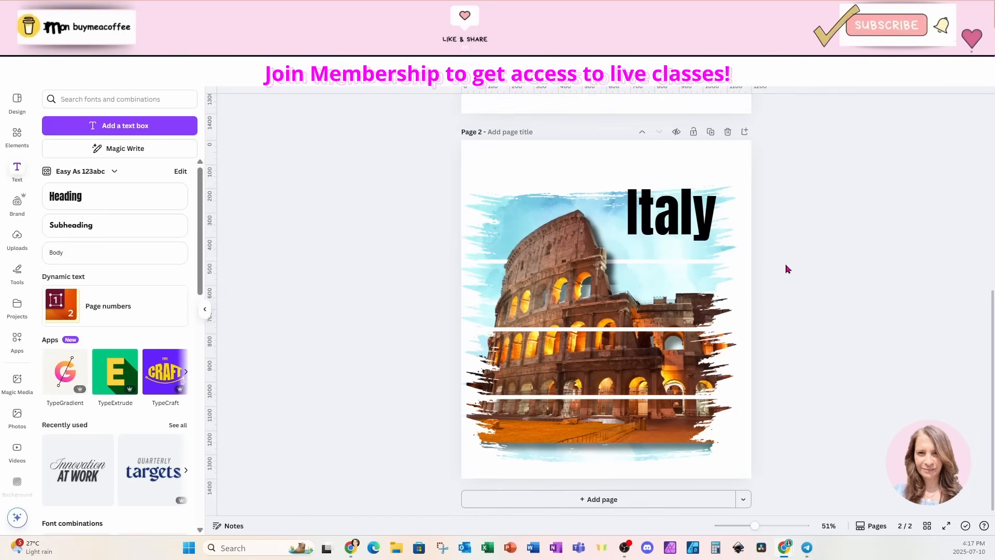